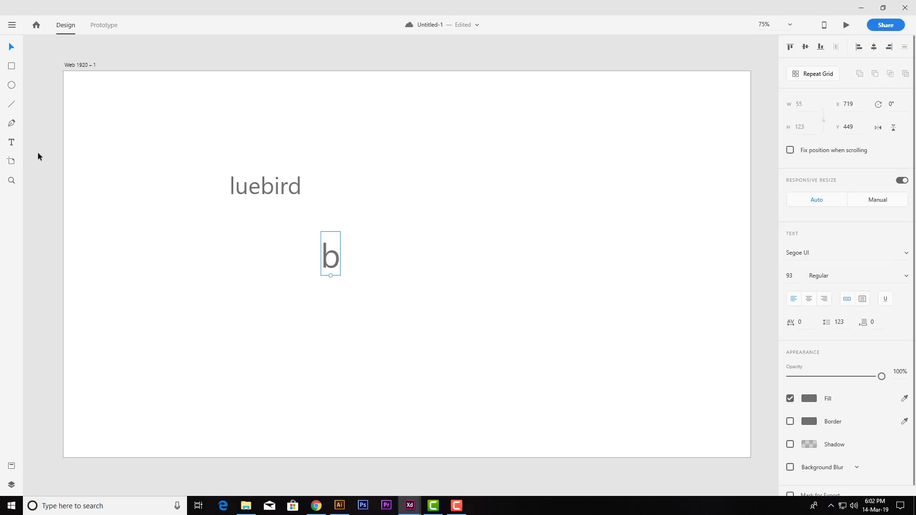
Step: Set the single letter b in the Prototype font and place it in front of the luebird text
{"action": "key", "text": "Up"}
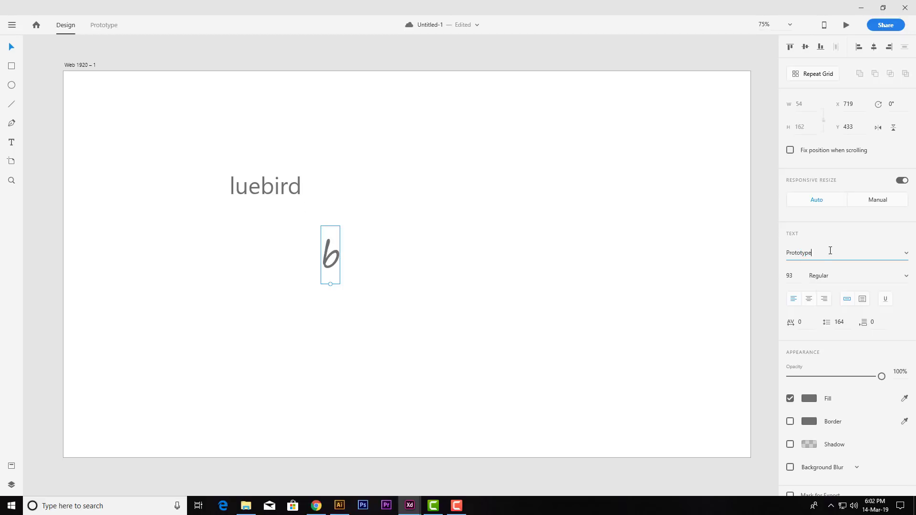
{"action": "key", "text": "Return"}
{"action": "left_click_drag", "start_coordinate": [331, 259], "coordinate": [209, 182]}
Step: Set the luebird text to Myriad Hebrew Bold and move it close beside the letter b
{"action": "left_click", "coordinate": [280, 192]}
{"action": "left_click", "coordinate": [821, 254]}
{"action": "type", "text": "Myriad Arabic"}
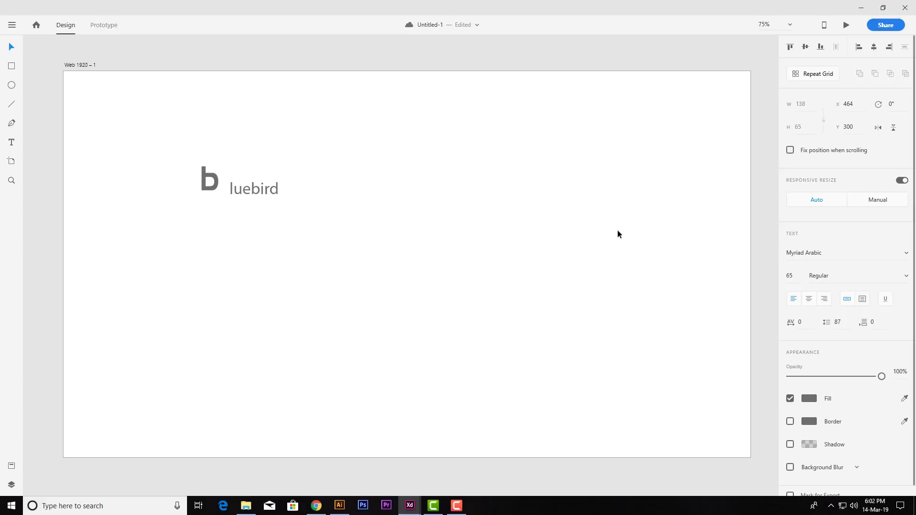
{"action": "key", "text": "Down"}
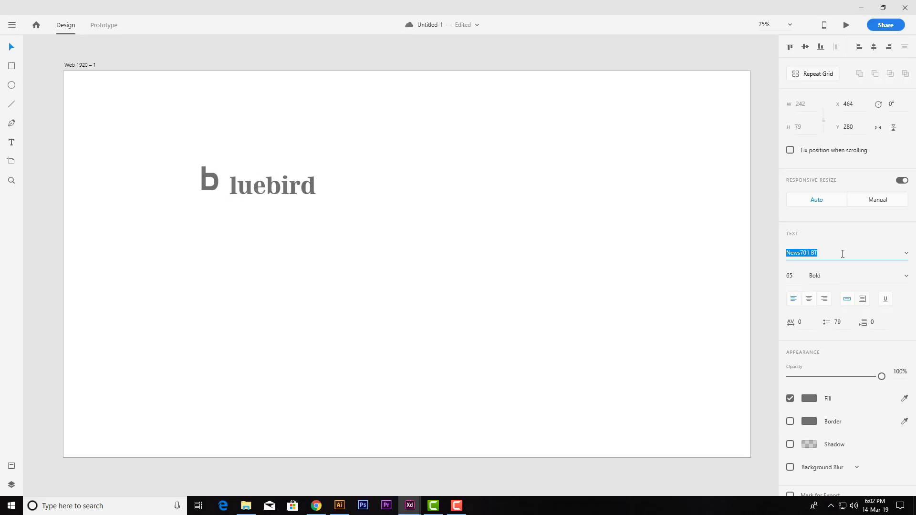
{"action": "left_click_drag", "start_coordinate": [285, 183], "coordinate": [279, 178]}
{"action": "key", "text": "Escape"}
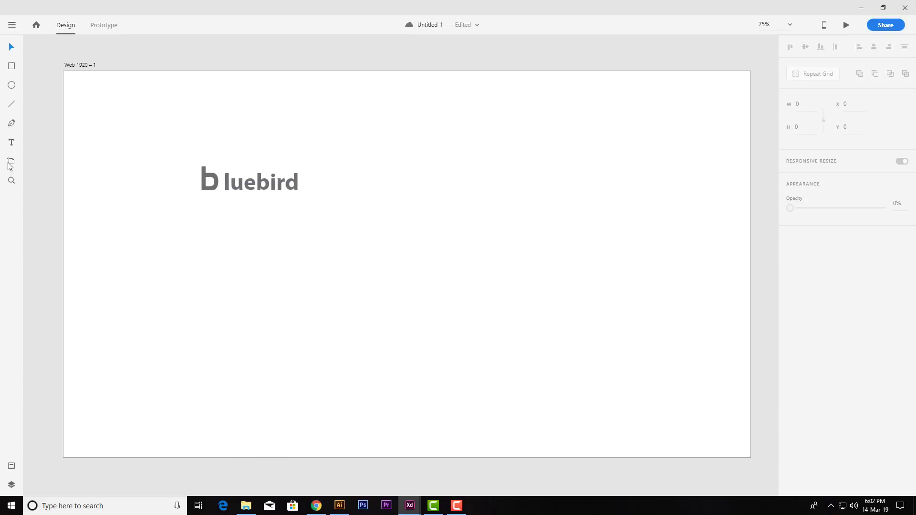
Step: Fill the letter b with mint green and sample the same colour for the luebird text
{"action": "left_click", "coordinate": [211, 182]}
{"action": "left_click", "coordinate": [808, 398]}
{"action": "left_click", "coordinate": [760, 379]}
{"action": "left_click", "coordinate": [718, 337]}
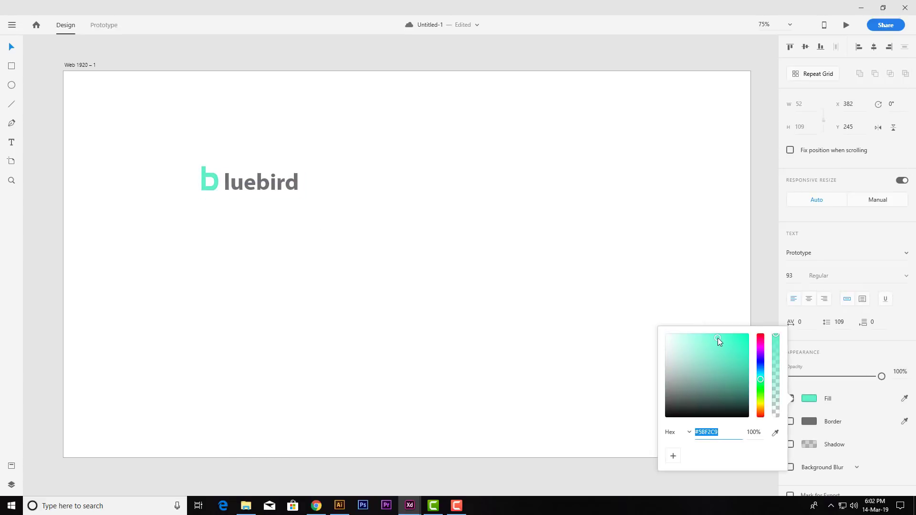
{"action": "left_click", "coordinate": [278, 188]}
{"action": "left_click", "coordinate": [904, 398]}
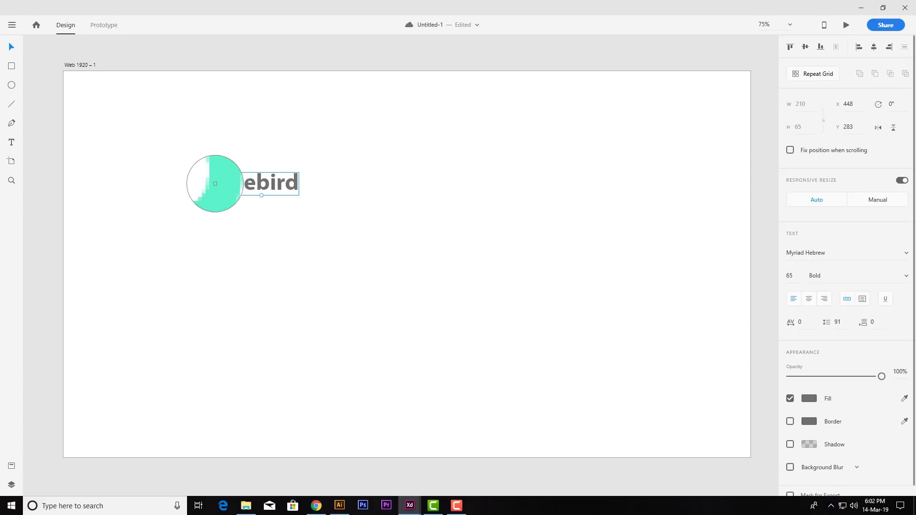
{"action": "left_click", "coordinate": [215, 183]}
Step: Lay a thin rectangle about 71 × 13, rotated 37°, diagonally across the letter b and subtract it from the letter
{"action": "left_click_drag", "start_coordinate": [155, 212], "coordinate": [180, 230]}
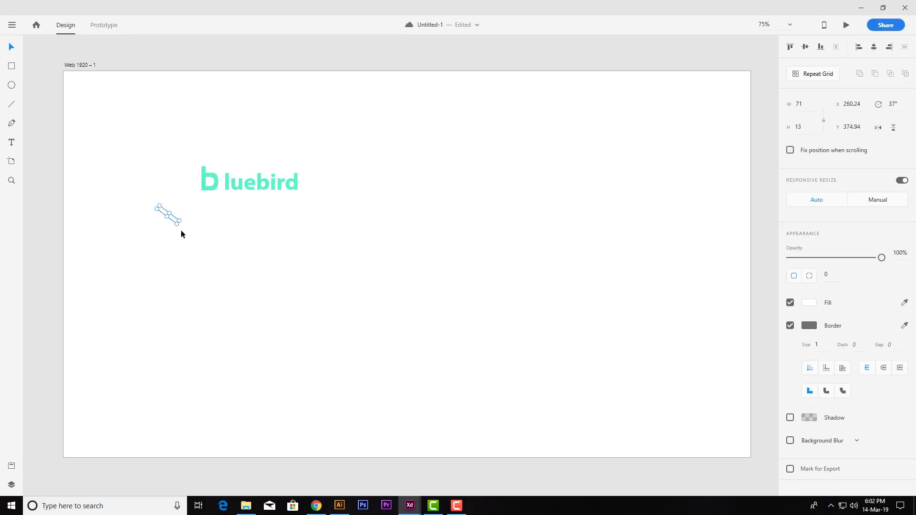
{"action": "scroll", "coordinate": [181, 230], "scroll_direction": "up", "scroll_amount": 3}
{"action": "left_click_drag", "start_coordinate": [205, 272], "coordinate": [315, 186]}
{"action": "left_click", "coordinate": [319, 163], "text": "shift"}
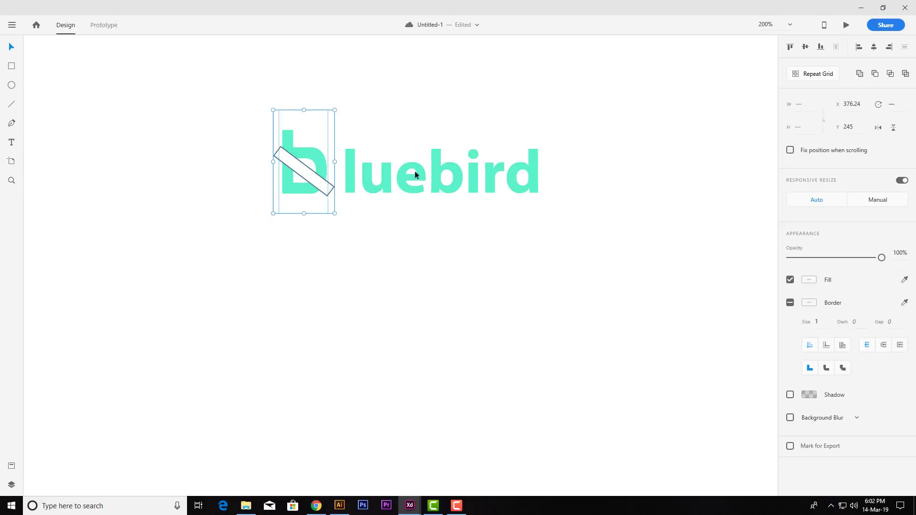
{"action": "right_click", "coordinate": [299, 162]}
{"action": "mouse_move", "coordinate": [351, 418]}
{"action": "left_click", "coordinate": [493, 431]}
{"action": "left_click", "coordinate": [494, 431]}
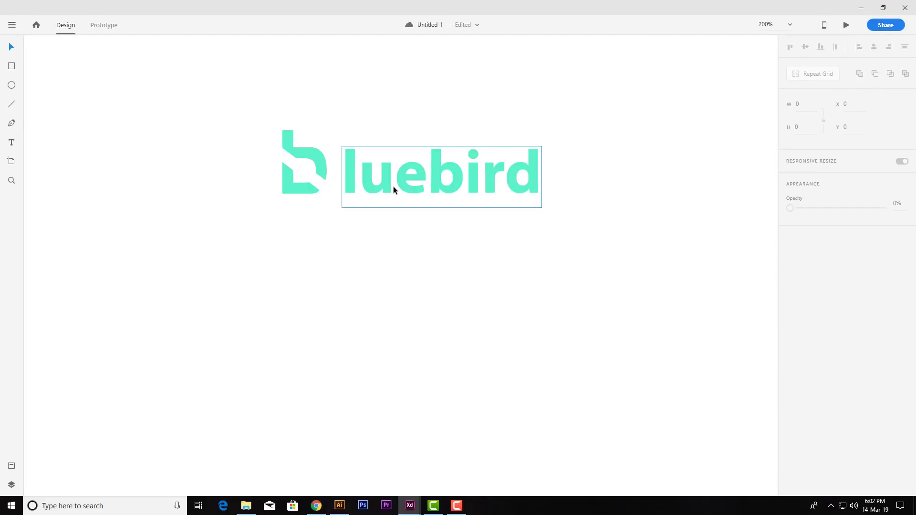
Step: Move the luebird text closer to the cut letter b
{"action": "left_click_drag", "start_coordinate": [393, 185], "coordinate": [381, 185]}
{"action": "left_click", "coordinate": [406, 265]}
{"action": "key", "text": "ctrl+0"}
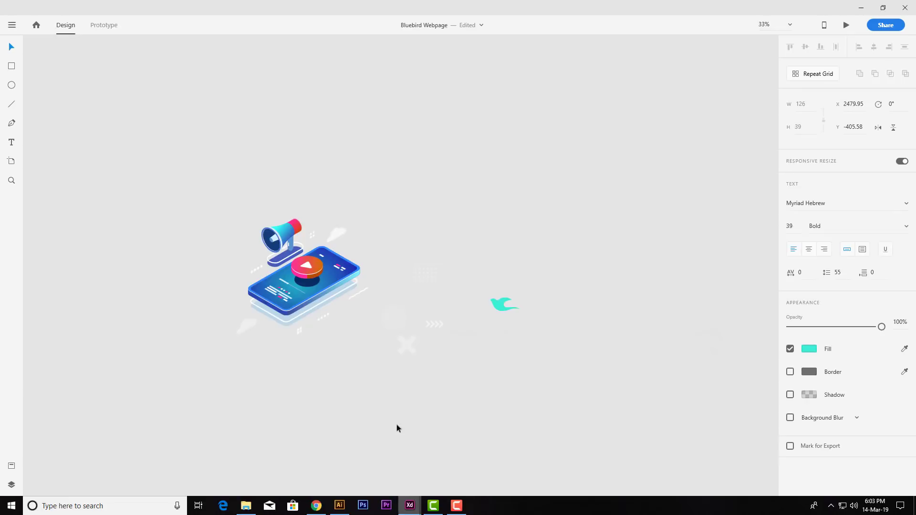
Step: Copy the bird shape from the Bluebird Webpage document into Untitled-1 and fit it just above the letter b
{"action": "left_click", "coordinate": [506, 310]}
{"action": "left_click", "coordinate": [409, 505]}
{"action": "left_click", "coordinate": [451, 469]}
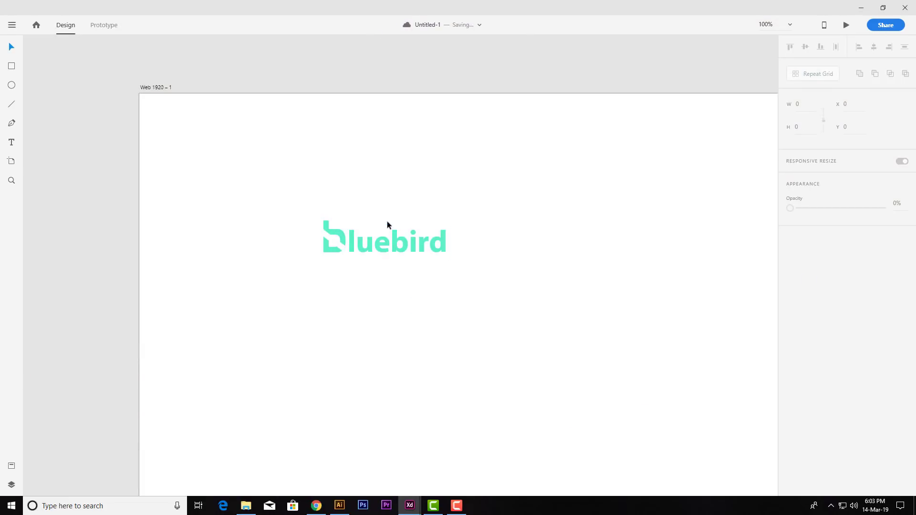
{"action": "key", "text": "ctrl+v"}
{"action": "left_click_drag", "start_coordinate": [444, 305], "coordinate": [350, 205]}
{"action": "left_click_drag", "start_coordinate": [409, 175], "coordinate": [353, 200]}
{"action": "mouse_move", "coordinate": [341, 211]}
{"action": "left_mouse_down"}
{"action": "mouse_move", "coordinate": [353, 210]}
{"action": "mouse_move", "coordinate": [347, 215]}
{"action": "left_mouse_up"}
Step: Recolour the letter b and the luebird text with the turquoise sampled from the bird shape
{"action": "left_click", "coordinate": [358, 244], "text": "shift"}
{"action": "left_click", "coordinate": [332, 248], "text": "shift"}
{"action": "left_click", "coordinate": [496, 281]}
{"action": "left_click", "coordinate": [367, 244]}
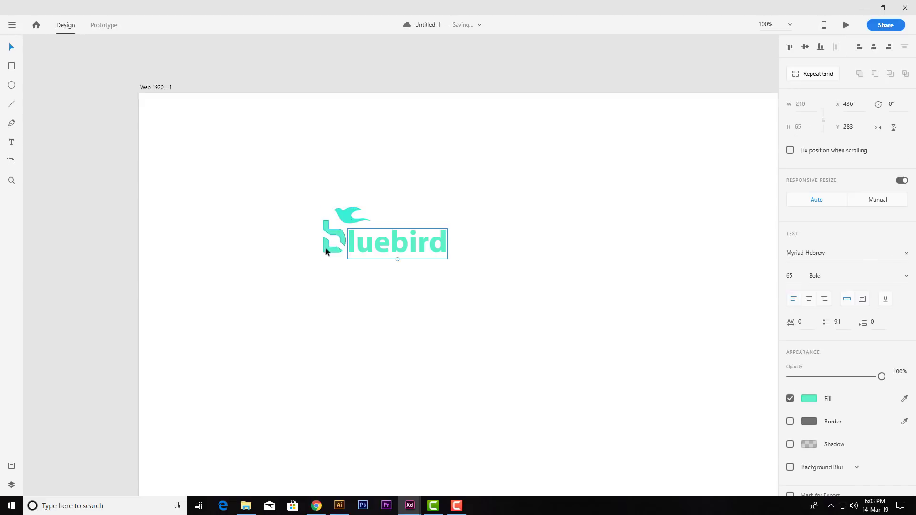
{"action": "left_click", "coordinate": [325, 247], "text": "shift"}
{"action": "left_click", "coordinate": [904, 280]}
{"action": "left_click", "coordinate": [339, 215]}
{"action": "left_click", "coordinate": [623, 281]}
Step: Group the bird, letter b and luebird text as one logo and move it to the artboard's upper-left area
{"action": "left_click_drag", "start_coordinate": [292, 283], "coordinate": [416, 224]}
{"action": "right_click", "coordinate": [408, 241]}
{"action": "left_click", "coordinate": [429, 154]}
{"action": "left_click_drag", "start_coordinate": [385, 244], "coordinate": [254, 155]}
{"action": "left_click", "coordinate": [350, 238]}
Step: Add the text "Sign Up" on the empty area of the artboard beside the logo
{"action": "left_click_drag", "start_coordinate": [405, 289], "coordinate": [245, 327]}
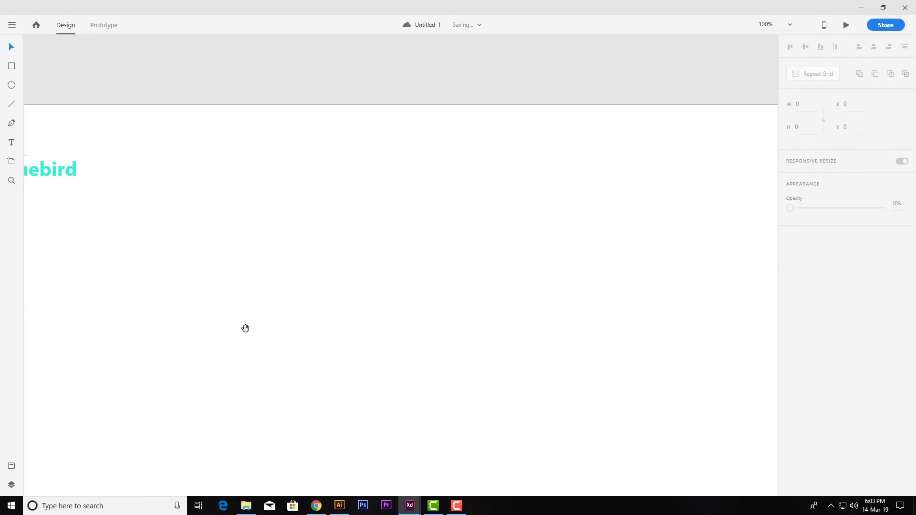
{"action": "left_click", "coordinate": [12, 143]}
{"action": "left_click", "coordinate": [319, 261]}
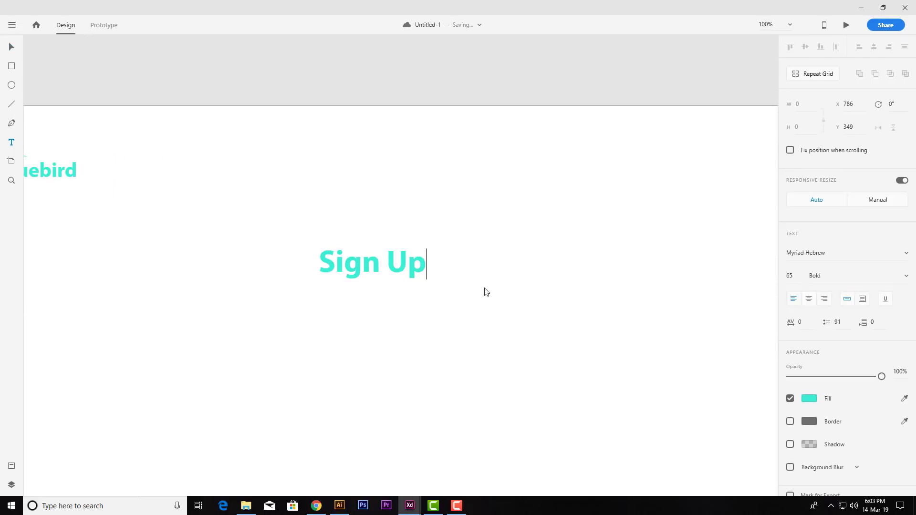
Step: Shrink the Sign Up text to size 43 in Regular style and add a matching "Sign In" label beside it
{"action": "left_click", "coordinate": [11, 47]}
{"action": "left_click_drag", "start_coordinate": [374, 280], "coordinate": [482, 258]}
{"action": "left_click", "coordinate": [861, 274]}
{"action": "key", "text": "Up"}
{"action": "key", "text": "Up"}
Step: Draw a pill-shaped rectangle about 207 × 86 with a corner radius of 43 above the Sign Up label
{"action": "left_click", "coordinate": [211, 179]}
{"action": "left_click_drag", "start_coordinate": [336, 171], "coordinate": [435, 212]}
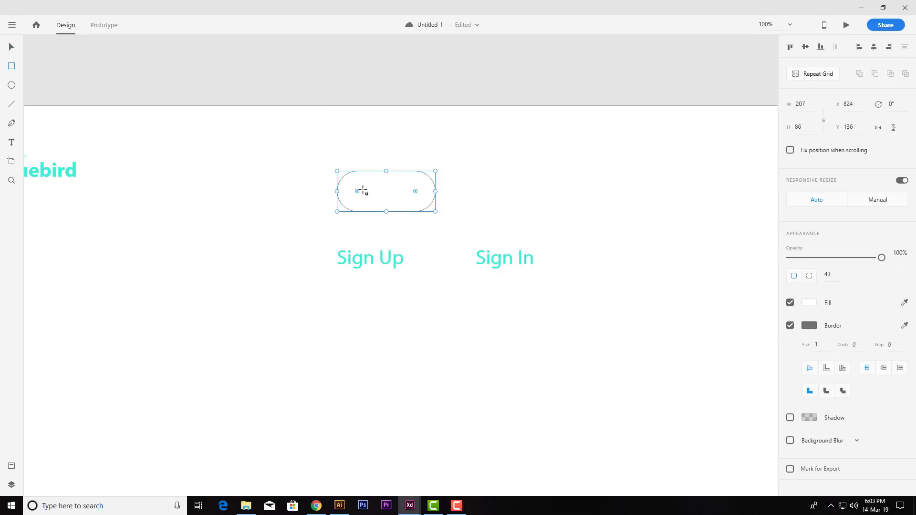
{"action": "left_click_drag", "start_coordinate": [375, 195], "coordinate": [303, 204]}
Step: Remove the pill's border and fill it with the turquoise sampled from the Sign In label
{"action": "left_click", "coordinate": [789, 326]}
{"action": "left_click", "coordinate": [903, 302]}
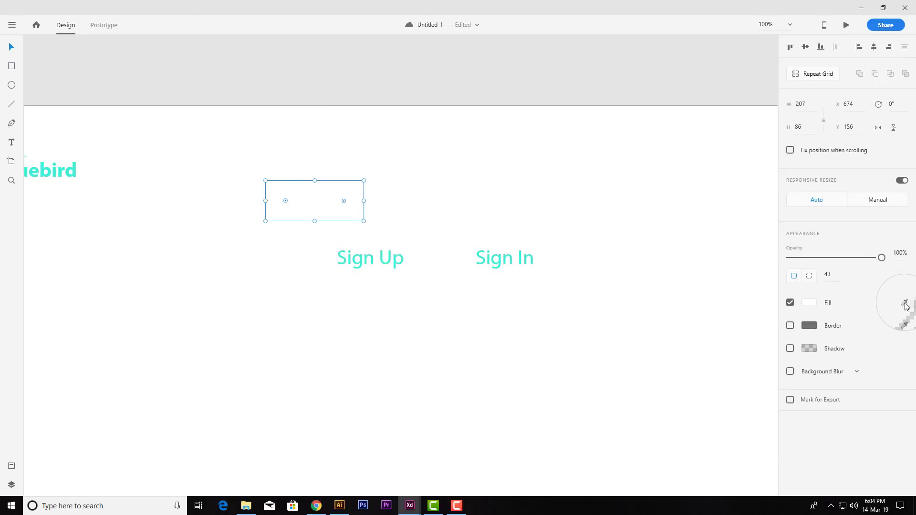
{"action": "left_click", "coordinate": [482, 254]}
Step: Give the pill a linear gradient running across it from turquoise #6FF3E1 to purple #7824A5
{"action": "left_click", "coordinate": [809, 302]}
{"action": "left_click_drag", "start_coordinate": [333, 209], "coordinate": [406, 217]}
{"action": "left_click", "coordinate": [715, 234]}
{"action": "left_click", "coordinate": [684, 268]}
{"action": "left_click_drag", "start_coordinate": [364, 182], "coordinate": [314, 196]}
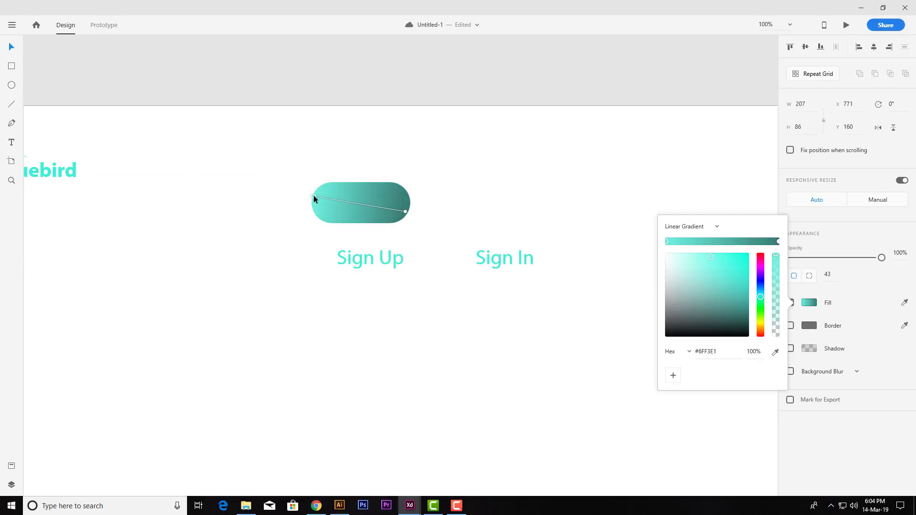
{"action": "left_click_drag", "start_coordinate": [408, 217], "coordinate": [411, 206]}
{"action": "left_click", "coordinate": [778, 242]}
{"action": "left_click_drag", "start_coordinate": [760, 295], "coordinate": [759, 271]}
{"action": "left_click", "coordinate": [731, 283]}
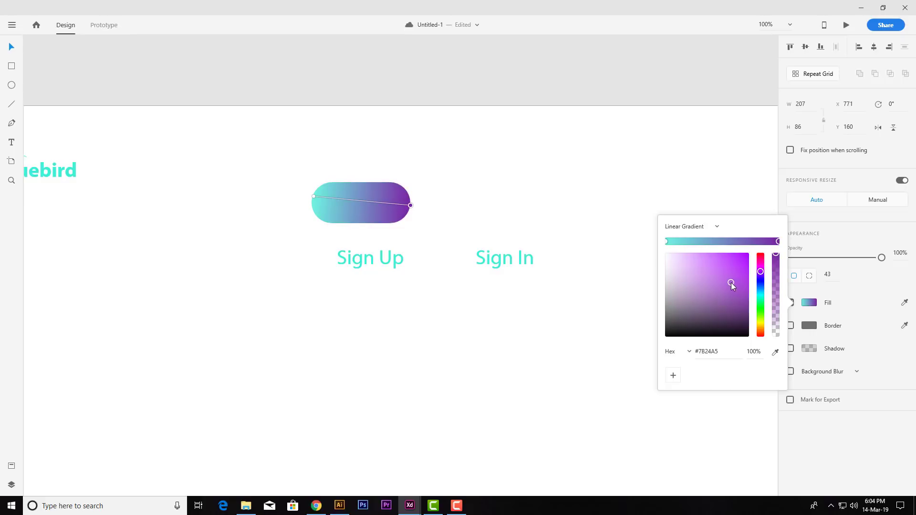
Step: Bring the Sign Up label to the front and place it inside the gradient pill at size 37
{"action": "left_click", "coordinate": [393, 263]}
{"action": "left_click_drag", "start_coordinate": [392, 263], "coordinate": [391, 238]}
{"action": "right_click", "coordinate": [389, 238]}
{"action": "mouse_move", "coordinate": [433, 254]}
{"action": "left_click", "coordinate": [549, 254]}
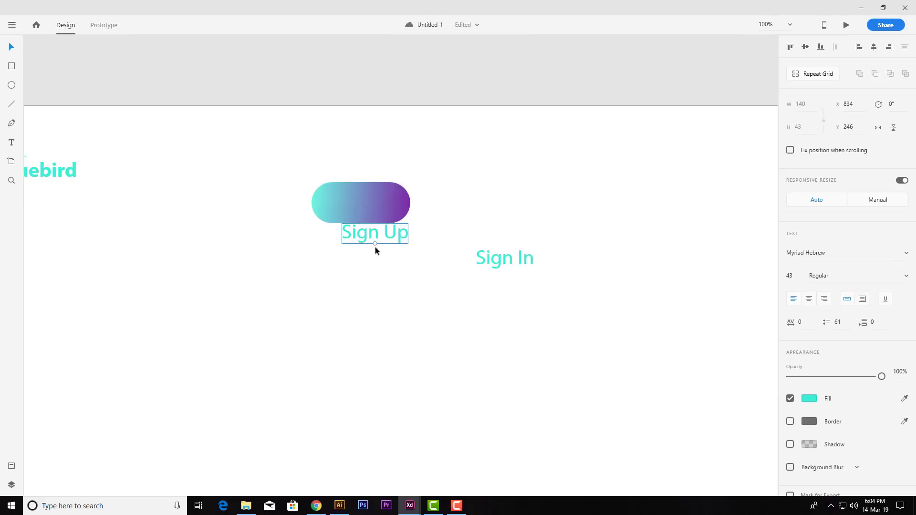
{"action": "left_click_drag", "start_coordinate": [364, 208], "coordinate": [361, 214]}
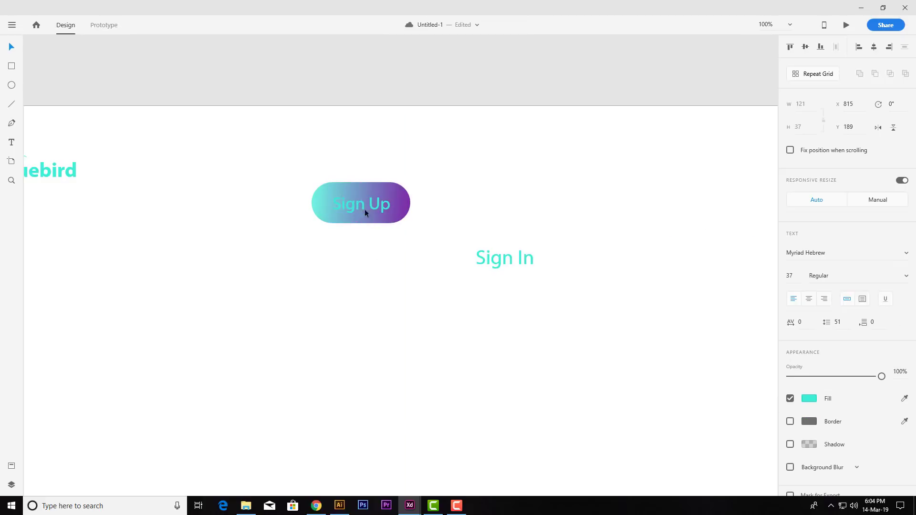
Step: Change the Sign Up label's fill to white
{"action": "left_click", "coordinate": [812, 400]}
{"action": "key", "text": "i"}
{"action": "left_click", "coordinate": [670, 253]}
Step: Duplicate the gradient pill beside the first one and put the Sign In label in front of it in white
{"action": "left_click_drag", "start_coordinate": [523, 258], "coordinate": [532, 207]}
{"action": "left_click_drag", "start_coordinate": [393, 214], "coordinate": [499, 212]}
{"action": "right_click", "coordinate": [530, 210]}
{"action": "mouse_move", "coordinate": [575, 254]}
{"action": "left_click", "coordinate": [688, 253]}
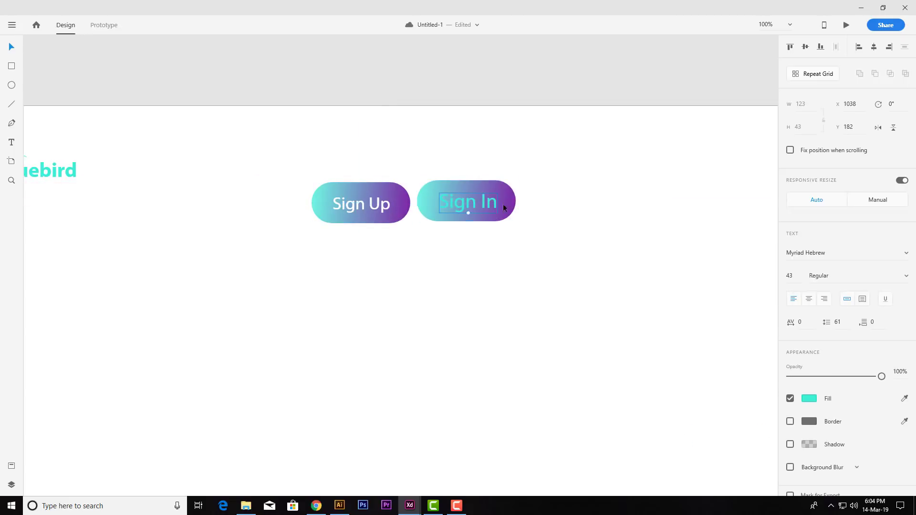
{"action": "left_click", "coordinate": [905, 398]}
{"action": "left_click", "coordinate": [626, 282]}
Step: Change the Sign In pill's linear gradient to run from pink to orange
{"action": "left_click", "coordinate": [507, 208]}
{"action": "left_click", "coordinate": [804, 302]}
{"action": "left_click", "coordinate": [665, 242]}
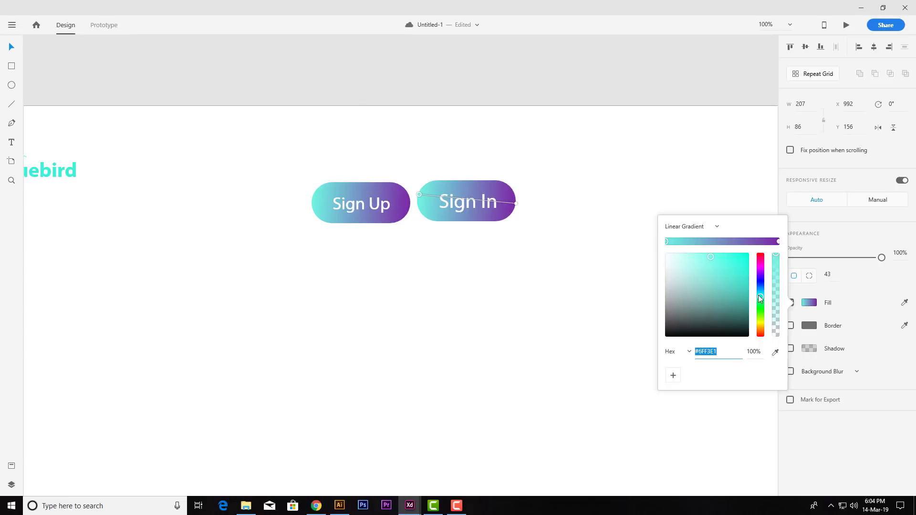
{"action": "mouse_move", "coordinate": [759, 293]}
{"action": "left_mouse_down"}
{"action": "mouse_move", "coordinate": [756, 258]}
{"action": "mouse_move", "coordinate": [760, 305]}
{"action": "mouse_move", "coordinate": [737, 252]}
{"action": "left_mouse_up"}
{"action": "left_click", "coordinate": [516, 203]}
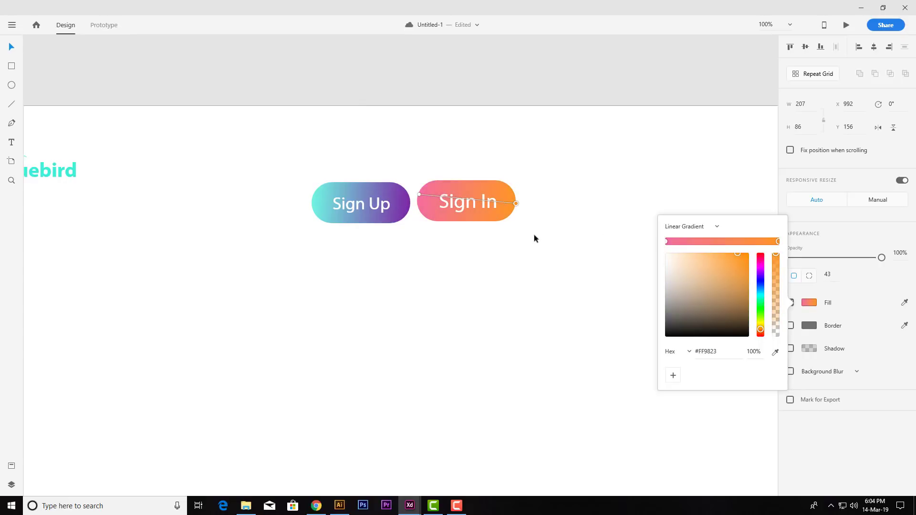
{"action": "left_click", "coordinate": [419, 195]}
{"action": "left_click", "coordinate": [516, 204]}
{"action": "left_click_drag", "start_coordinate": [740, 256], "coordinate": [744, 260]}
{"action": "left_click", "coordinate": [574, 250]}
Step: Centre the Sign In label within its pill and align the Sign Up label to the middle of its own
{"action": "left_click_drag", "start_coordinate": [537, 170], "coordinate": [488, 225]}
{"action": "left_click", "coordinate": [805, 47]}
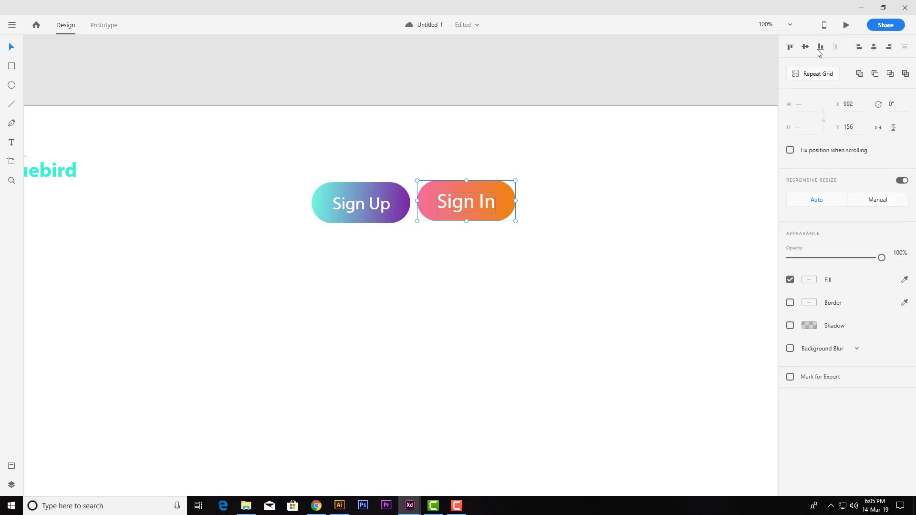
{"action": "left_click", "coordinate": [873, 47]}
{"action": "left_click_drag", "start_coordinate": [413, 169], "coordinate": [366, 205]}
{"action": "left_click", "coordinate": [805, 47]}
Step: Reduce the Sign In label's text size to suit the Sign Up label and reposition it at its pill's centre
{"action": "left_click_drag", "start_coordinate": [522, 170], "coordinate": [554, 219]}
{"action": "left_click", "coordinate": [361, 203]}
{"action": "left_click", "coordinate": [456, 204]}
{"action": "left_click_drag", "start_coordinate": [467, 211], "coordinate": [467, 209]}
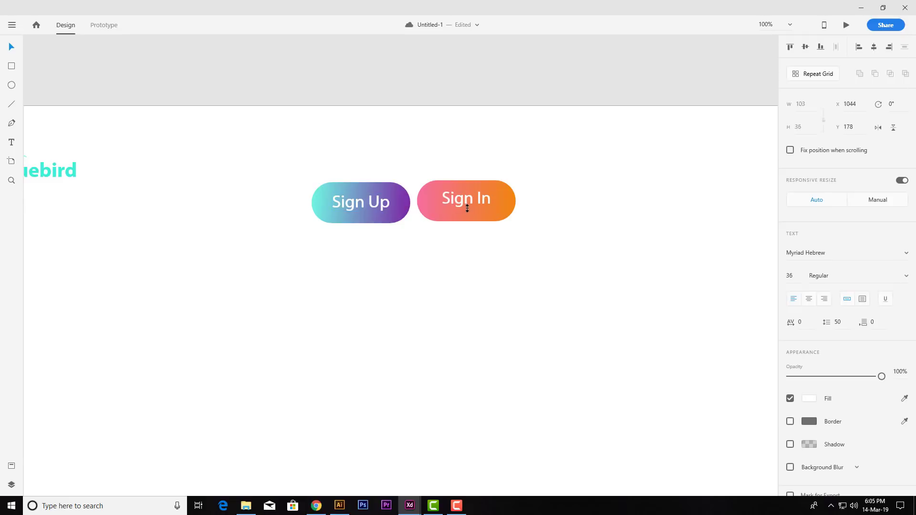
{"action": "left_click", "coordinate": [790, 275]}
{"action": "key", "text": "Down"}
{"action": "key", "text": "Down"}
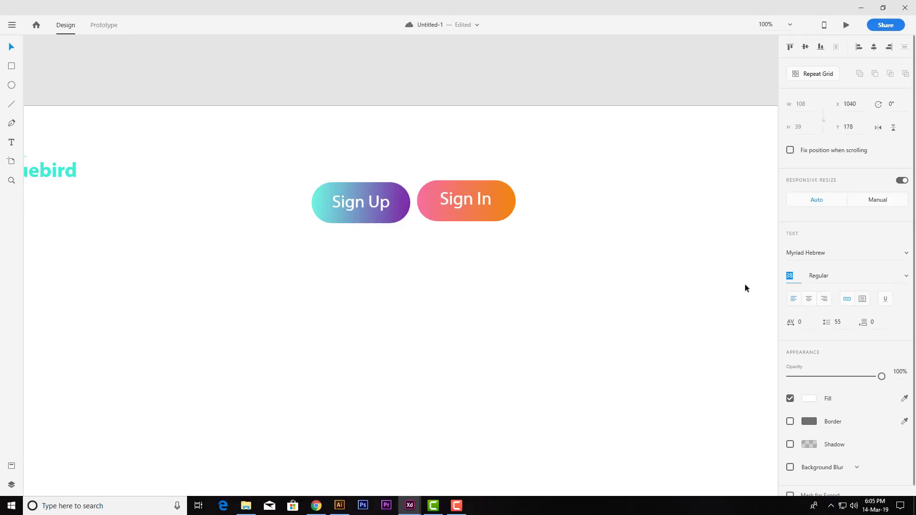
{"action": "left_click_drag", "start_coordinate": [473, 202], "coordinate": [475, 205]}
Step: Scale down the Sign Up and Sign In buttons and space them apart in the header row
{"action": "left_click_drag", "start_coordinate": [538, 165], "coordinate": [377, 209]}
{"action": "left_click_drag", "start_coordinate": [475, 190], "coordinate": [486, 188]}
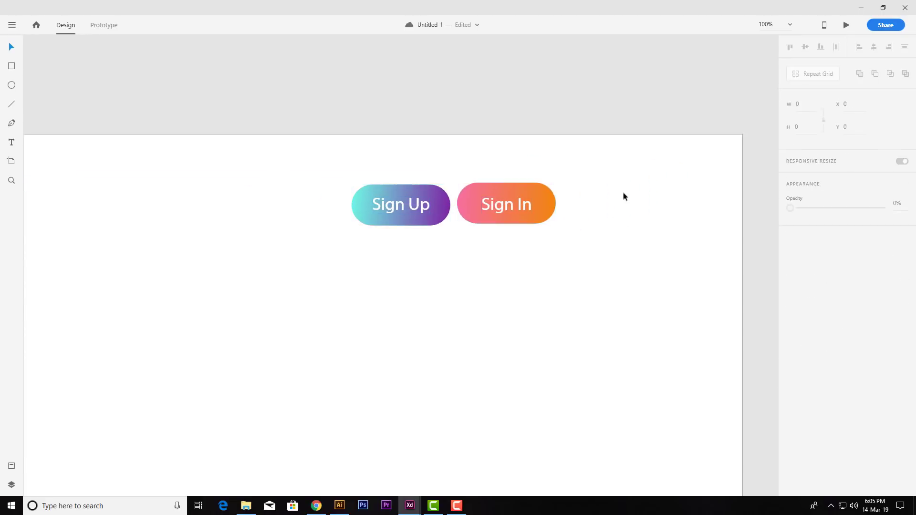
{"action": "left_click_drag", "start_coordinate": [525, 220], "coordinate": [453, 254]}
{"action": "left_click", "coordinate": [637, 230]}
{"action": "key", "text": "ctrl+minus"}
{"action": "left_click_drag", "start_coordinate": [548, 236], "coordinate": [543, 221]}
Step: Adjust the logo's position in the header and shift both buttons closer to the artboard's right edge
{"action": "mouse_move", "coordinate": [198, 221]}
{"action": "left_mouse_down"}
{"action": "mouse_move", "coordinate": [203, 215]}
{"action": "mouse_move", "coordinate": [203, 224]}
{"action": "left_mouse_up"}
{"action": "left_click", "coordinate": [663, 256]}
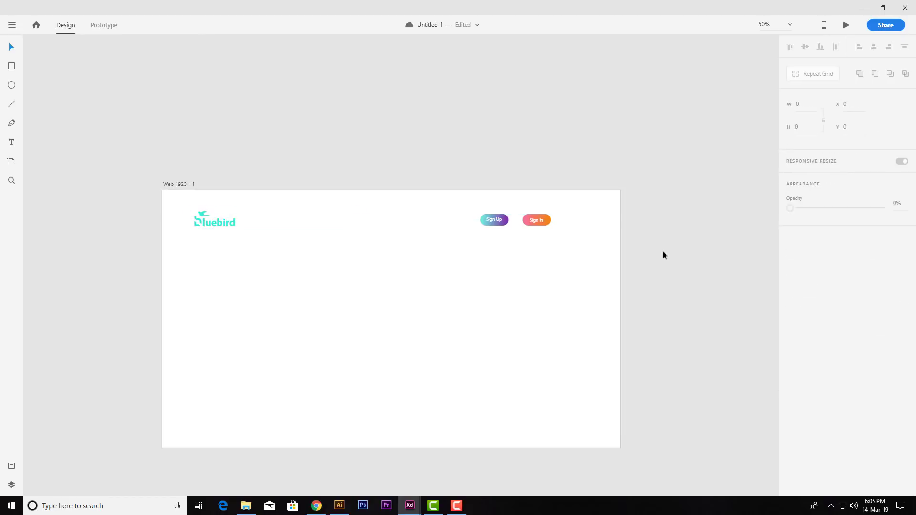
{"action": "left_click_drag", "start_coordinate": [498, 226], "coordinate": [514, 230]}
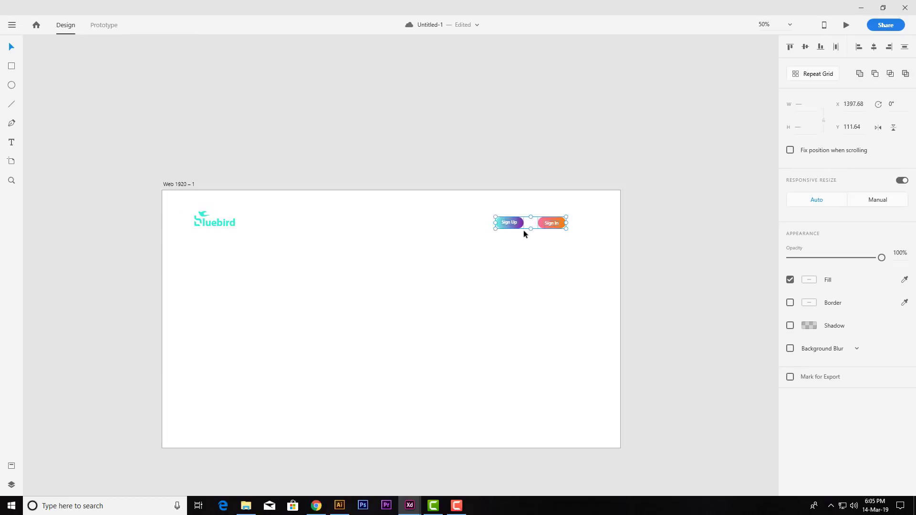
Step: Nudge the logo and both buttons upward together
{"action": "left_click_drag", "start_coordinate": [596, 250], "coordinate": [184, 205]}
{"action": "key", "text": "Up"}
{"action": "key", "text": "Up"}
{"action": "key", "text": "Up"}
{"action": "key", "text": "Up"}
{"action": "key", "text": "Up"}
{"action": "key", "text": "Up"}
{"action": "key", "text": "Up"}
{"action": "key", "text": "Up"}
{"action": "key", "text": "Up"}
{"action": "key", "text": "Up"}
{"action": "key", "text": "Up"}
{"action": "key", "text": "Up"}
{"action": "key", "text": "Up"}
{"action": "key", "text": "Up"}
{"action": "key", "text": "Up"}
{"action": "left_click", "coordinate": [101, 193]}
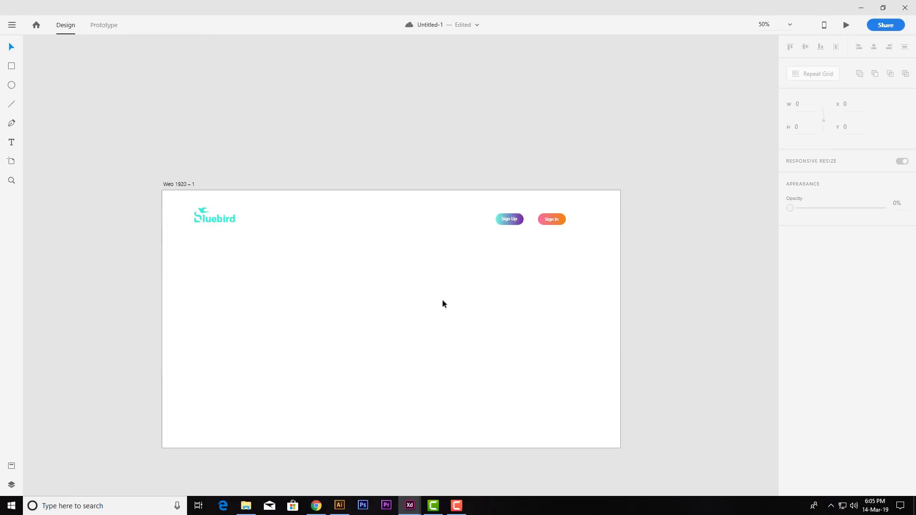
Step: Draw a hamburger menu icon from three thin rectangles, with a shorter middle bar, below the header
{"action": "key", "text": "ctrl+plus"}
{"action": "left_click_drag", "start_coordinate": [426, 350], "coordinate": [440, 300]}
{"action": "key", "text": "r"}
{"action": "left_click_drag", "start_coordinate": [322, 195], "coordinate": [318, 220]}
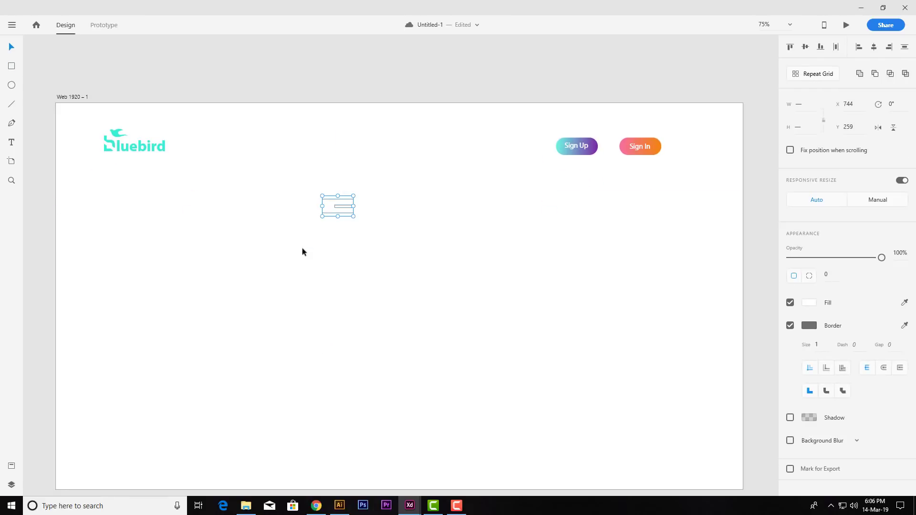
Step: Give the menu icon's bars the Sign In button's orange without borders and place the icon to the right of that button
{"action": "left_click", "coordinate": [790, 325]}
{"action": "left_click", "coordinate": [904, 302]}
{"action": "left_click", "coordinate": [649, 145]}
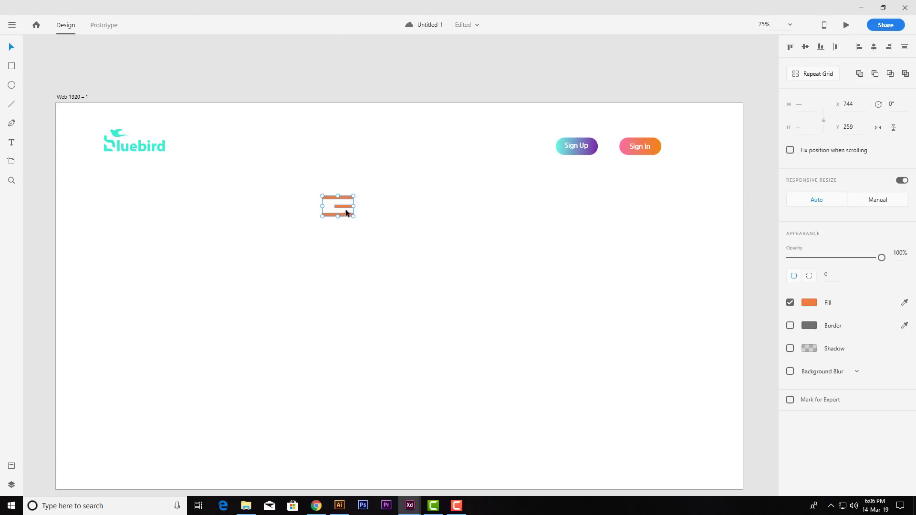
{"action": "left_click_drag", "start_coordinate": [343, 206], "coordinate": [717, 137]}
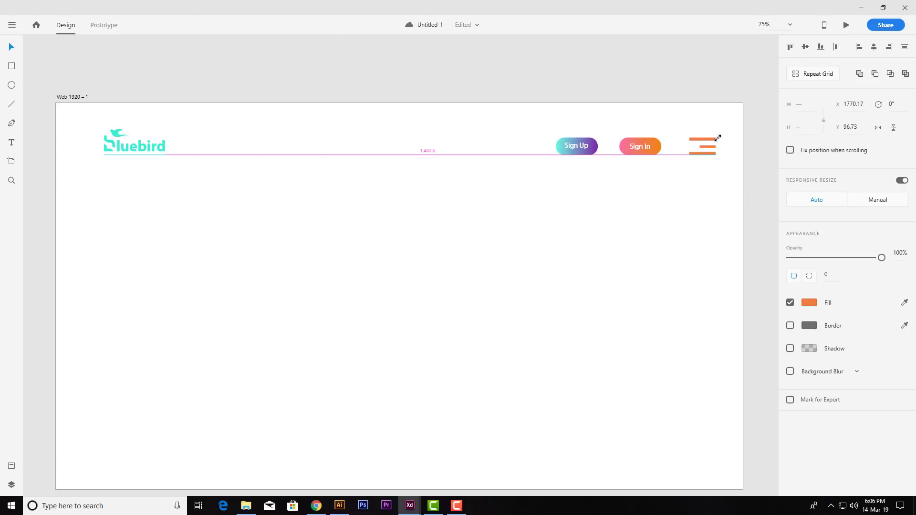
Step: Shift the Sign Up and Sign In buttons together to the left, farther from the menu icon
{"action": "left_click_drag", "start_coordinate": [724, 216], "coordinate": [517, 265]}
{"action": "left_click_drag", "start_coordinate": [272, 315], "coordinate": [473, 299]}
{"action": "left_click_drag", "start_coordinate": [659, 212], "coordinate": [536, 166]}
{"action": "key", "text": "Left"}
{"action": "key", "text": "Left"}
{"action": "key", "text": "Left"}
{"action": "key", "text": "Left"}
{"action": "key", "text": "Left"}
{"action": "key", "text": "Left"}
{"action": "key", "text": "Left"}
{"action": "key", "text": "Left"}
{"action": "key", "text": "Left"}
{"action": "key", "text": "Left"}
{"action": "key", "text": "Left"}
{"action": "key", "text": "Left"}
{"action": "key", "text": "Left"}
{"action": "key", "text": "Left"}
{"action": "key", "text": "Left"}
{"action": "key", "text": "Left"}
{"action": "key", "text": "Left"}
{"action": "key", "text": "Left"}
{"action": "key", "text": "Left"}
{"action": "key", "text": "Left"}
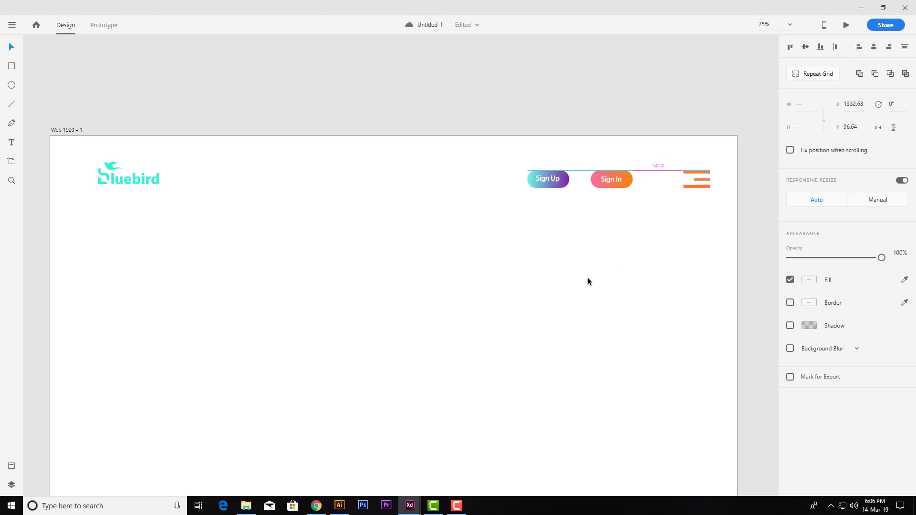
Step: Add the heading text "About" below the logo, filled with turquoise sampled from the Sign Up button and set in Bold
{"action": "left_click_drag", "start_coordinate": [336, 353], "coordinate": [449, 338]}
{"action": "key", "text": "t"}
{"action": "left_click", "coordinate": [243, 241]}
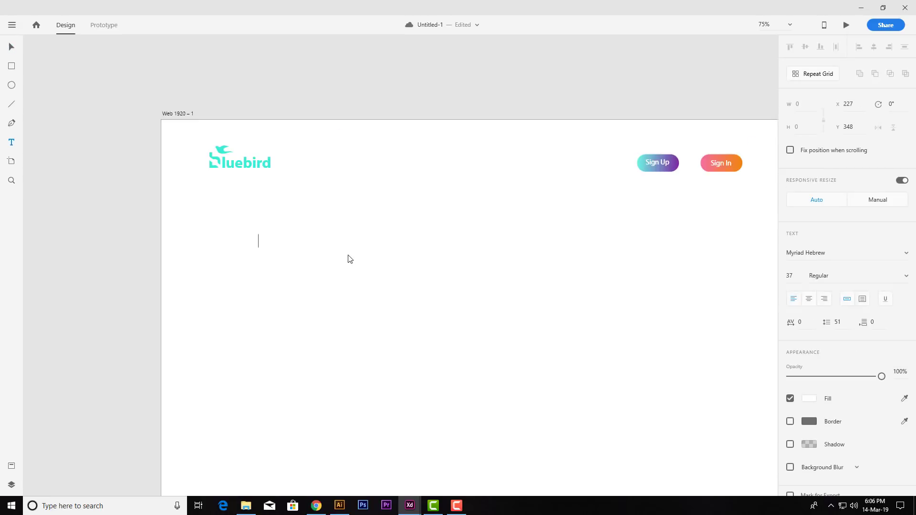
{"action": "key", "text": "Escape"}
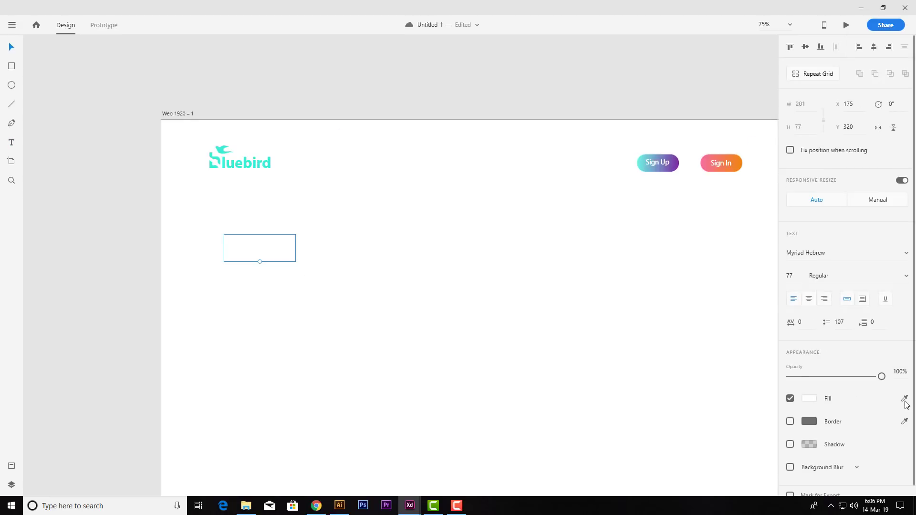
{"action": "left_click", "coordinate": [904, 398]}
{"action": "left_click", "coordinate": [642, 163]}
{"action": "mouse_move", "coordinate": [274, 252]}
{"action": "left_mouse_down"}
{"action": "mouse_move", "coordinate": [280, 241]}
{"action": "mouse_move", "coordinate": [350, 244]}
{"action": "mouse_move", "coordinate": [262, 232]}
{"action": "mouse_move", "coordinate": [265, 246]}
{"action": "left_mouse_up"}
{"action": "left_click", "coordinate": [878, 276]}
{"action": "key", "text": "Down"}
{"action": "key", "text": "Down"}
Step: Add the text "Us" beside "About" and position the two-word heading in line with the logo's left edge
{"action": "left_click", "coordinate": [14, 143]}
{"action": "double_click", "coordinate": [385, 241]}
{"action": "type", "text": "U"}
{"action": "left_click", "coordinate": [9, 47]}
{"action": "left_click", "coordinate": [281, 235], "text": "shift"}
{"action": "left_click", "coordinate": [280, 267]}
{"action": "left_click_drag", "start_coordinate": [301, 237], "coordinate": [287, 237]}
{"action": "left_click", "coordinate": [333, 311]}
{"action": "left_click_drag", "start_coordinate": [333, 311], "coordinate": [353, 292]}
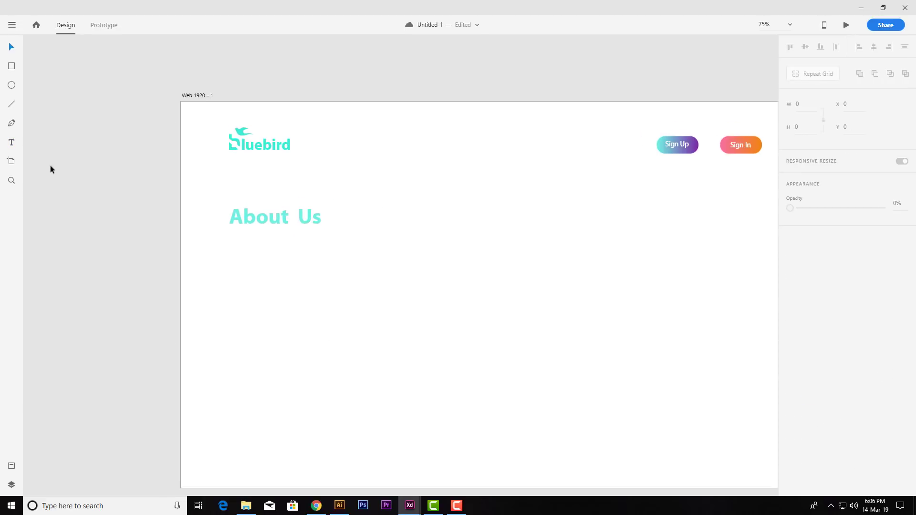
{"action": "left_click", "coordinate": [229, 250]}
{"action": "type", "text": "We provid"}
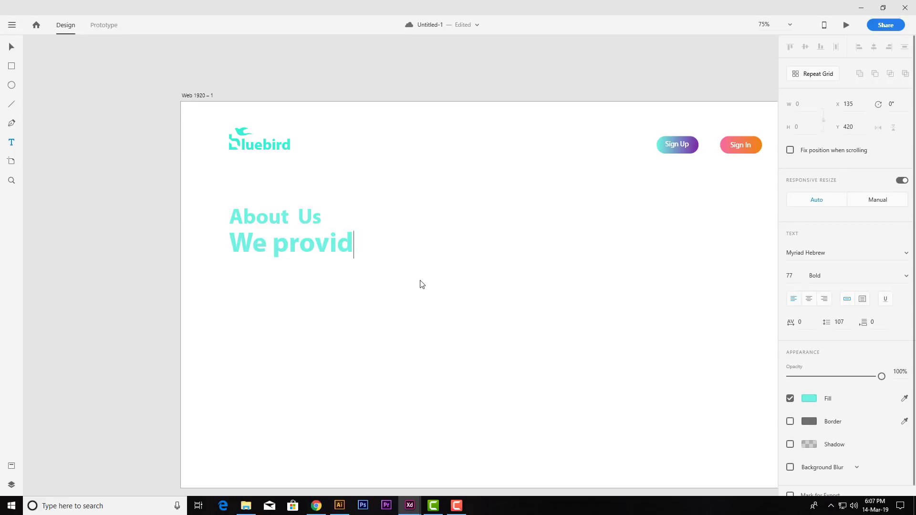
{"action": "left_click_drag", "start_coordinate": [355, 246], "coordinate": [186, 248]}
{"action": "key", "text": "BackSpace"}
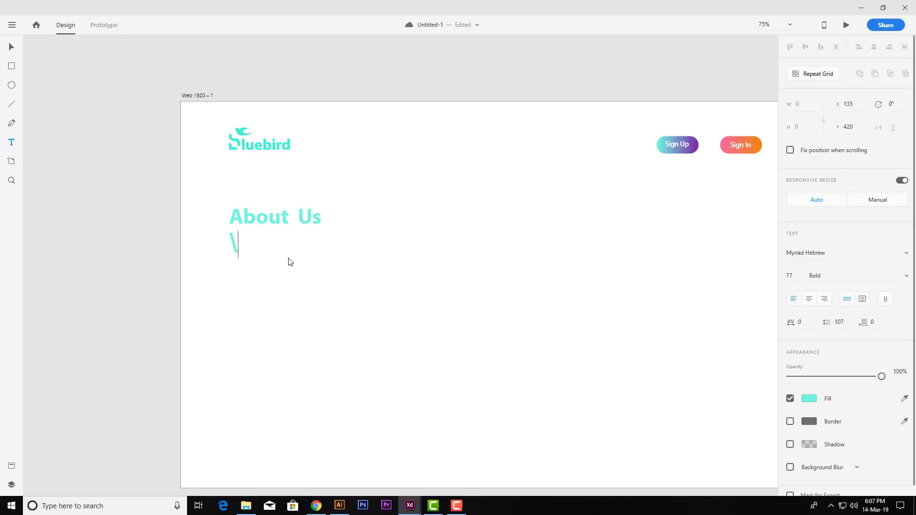
{"action": "left_click", "coordinate": [288, 268]}
Step: Create a text area about 624 × 268 below the heading reading "We provide you with the latest trends in music and with good quality streaming."
{"action": "left_click_drag", "start_coordinate": [259, 260], "coordinate": [483, 356]}
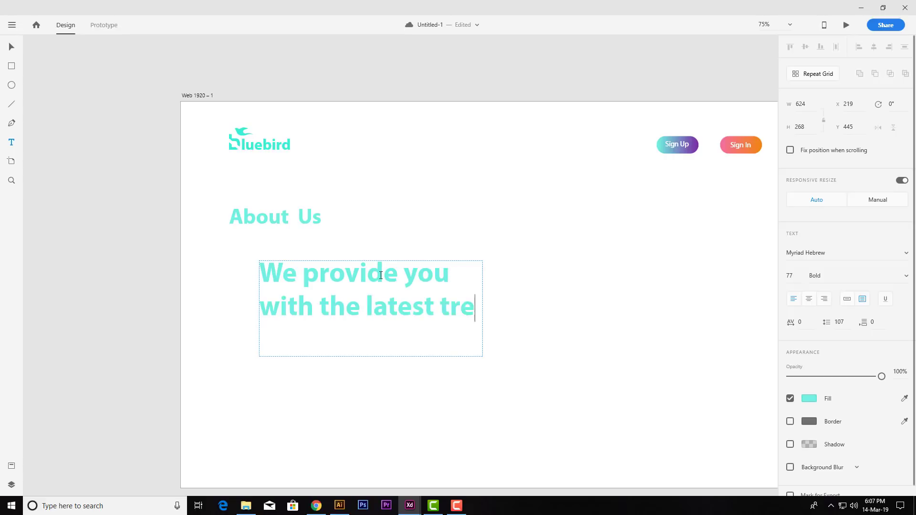
{"action": "type", "text": "nds in music and"}
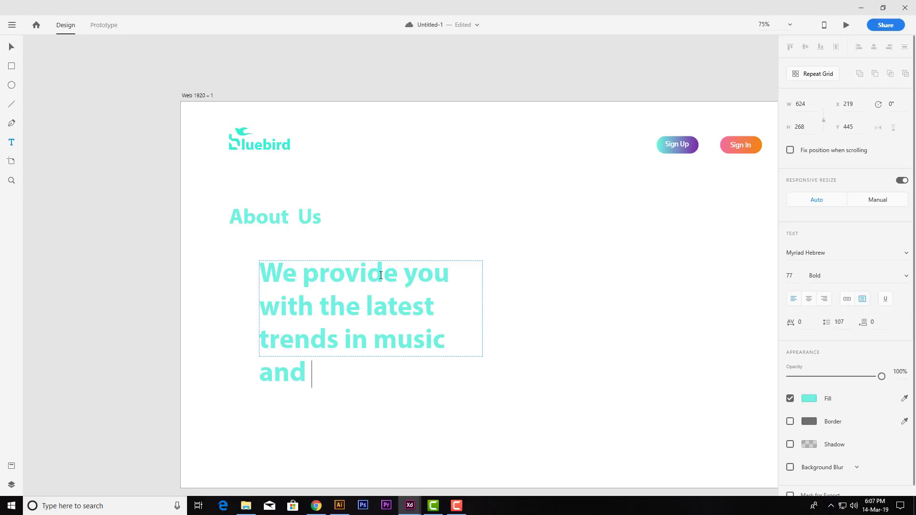
{"action": "type", "text": "ual"}
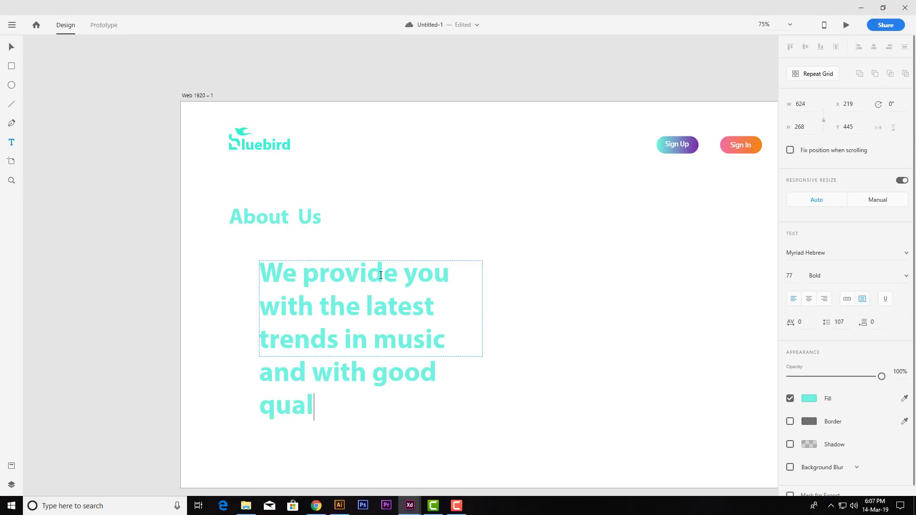
{"action": "type", "text": "ity stream"}
{"action": "type", "text": "."}
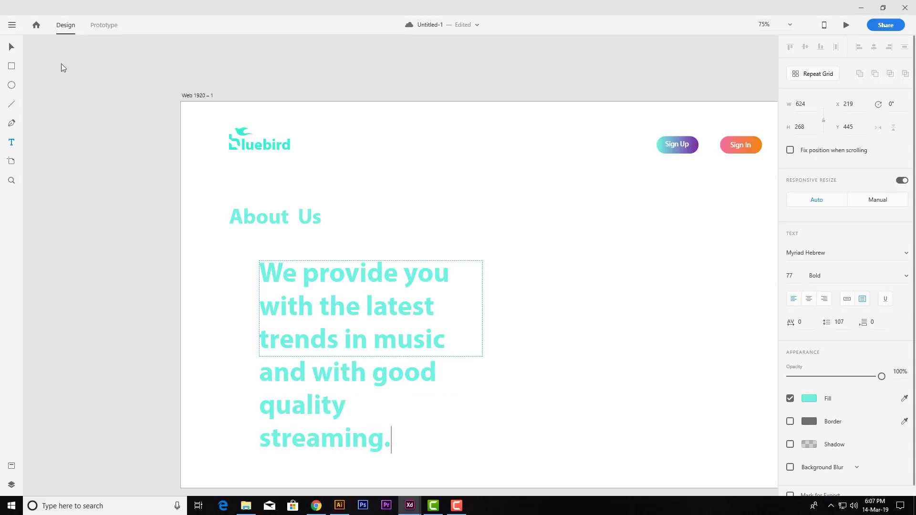
{"action": "key", "text": "Escape"}
Step: Reduce the paragraph's font size to 25 and narrow its text area to about 438 wide below the heading
{"action": "scroll", "coordinate": [482, 315], "scroll_direction": "down", "scroll_amount": 1}
{"action": "left_click_drag", "start_coordinate": [482, 315], "coordinate": [591, 381]}
{"action": "left_click", "coordinate": [799, 279]}
{"action": "key", "text": "Down"}
{"action": "key", "text": "Down"}
{"action": "key", "text": "Down"}
{"action": "key", "text": "Down"}
{"action": "key", "text": "Down"}
{"action": "key", "text": "Down"}
{"action": "key", "text": "Down"}
{"action": "key", "text": "Down"}
{"action": "key", "text": "Down"}
{"action": "key", "text": "Down"}
{"action": "key", "text": "Down"}
{"action": "key", "text": "Down"}
{"action": "key", "text": "Down"}
{"action": "key", "text": "Down"}
{"action": "key", "text": "Down"}
{"action": "key", "text": "Down"}
{"action": "key", "text": "Down"}
{"action": "key", "text": "Down"}
{"action": "key", "text": "Down"}
{"action": "key", "text": "Down"}
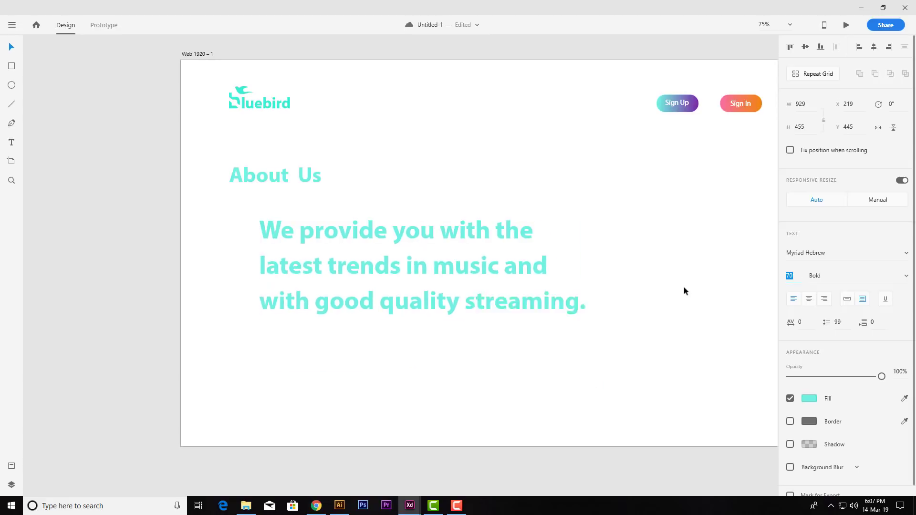
{"action": "left_click_drag", "start_coordinate": [480, 225], "coordinate": [458, 226]}
{"action": "left_click_drag", "start_coordinate": [572, 300], "coordinate": [393, 299]}
Step: Set the paragraph's font style to Regular and shorten its text area to about 103 high
{"action": "left_click", "coordinate": [846, 279]}
{"action": "key", "text": "Down"}
{"action": "key", "text": "Up"}
{"action": "key", "text": "Up"}
{"action": "key", "text": "Up"}
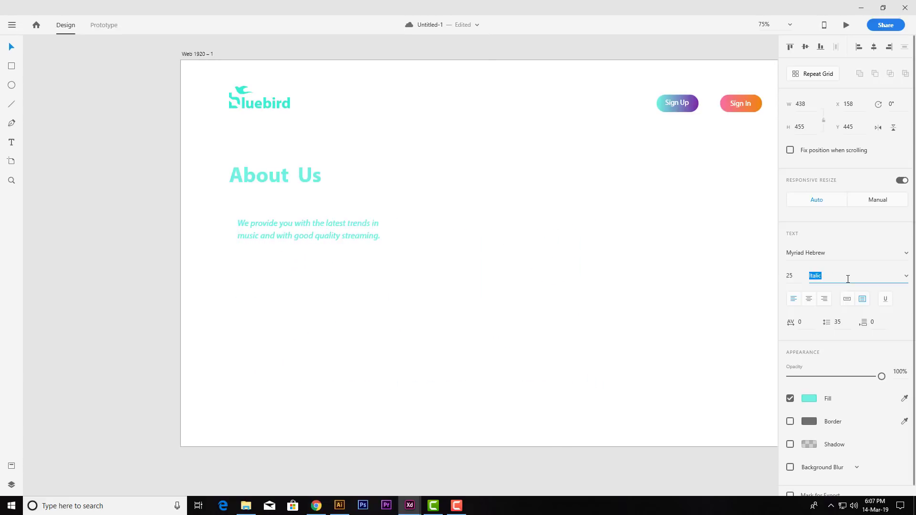
{"action": "left_click_drag", "start_coordinate": [315, 381], "coordinate": [302, 258]}
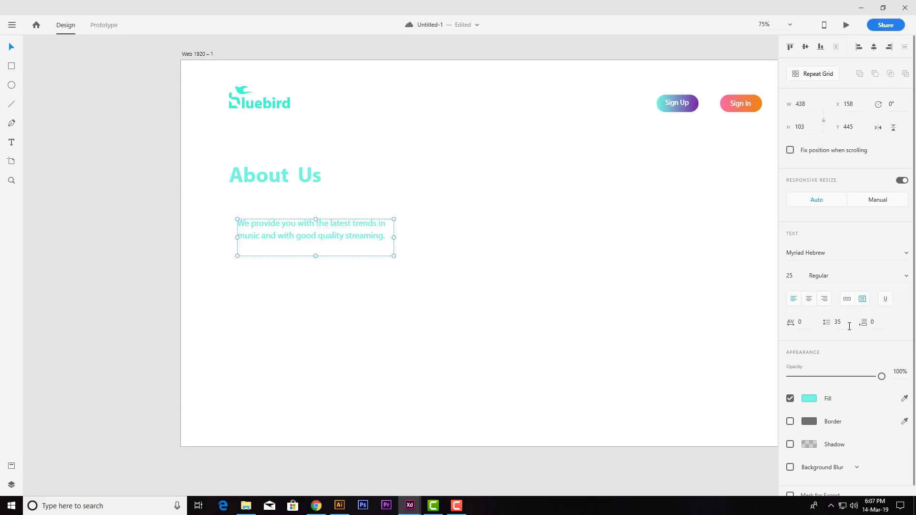
Step: Raise the paragraph's line spacing to 37 and widen its character spacing
{"action": "left_click_drag", "start_coordinate": [849, 326], "coordinate": [673, 331]}
{"action": "key", "text": "Up"}
{"action": "key", "text": "Up"}
{"action": "left_click_drag", "start_coordinate": [807, 322], "coordinate": [776, 331]}
{"action": "key", "text": "Up"}
{"action": "key", "text": "Up"}
{"action": "key", "text": "Up"}
{"action": "key", "text": "Up"}
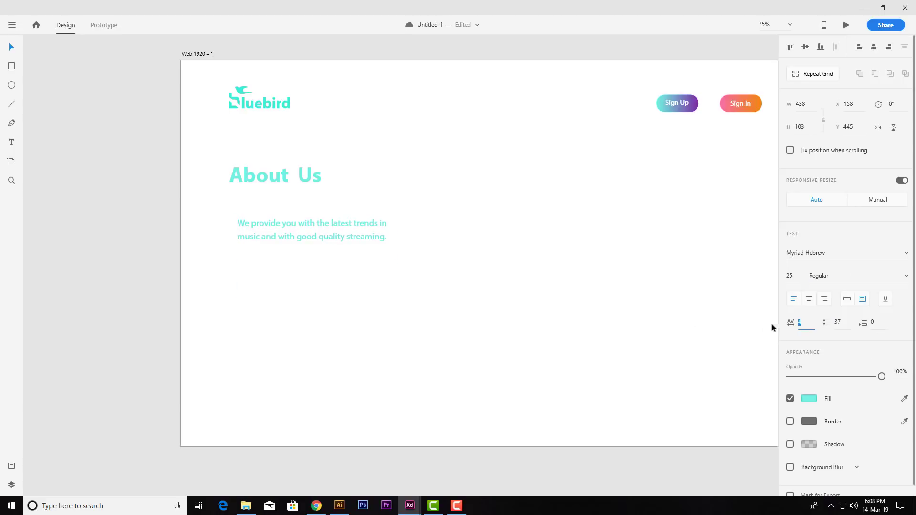
{"action": "key", "text": "Up"}
{"action": "key", "text": "Up"}
{"action": "key", "text": "Up"}
{"action": "key", "text": "Up"}
{"action": "key", "text": "Up"}
{"action": "key", "text": "Up"}
{"action": "key", "text": "Up"}
{"action": "key", "text": "Up"}
Step: Tighten the paragraph's line spacing and move it closer under the heading, aligned with the heading's left edge
{"action": "left_click_drag", "start_coordinate": [843, 323], "coordinate": [668, 319]}
{"action": "key", "text": "Down"}
{"action": "key", "text": "Down"}
{"action": "key", "text": "Down"}
{"action": "key", "text": "Down"}
{"action": "left_click_drag", "start_coordinate": [353, 236], "coordinate": [345, 217]}
Step: Duplicate the Sign Up button's shape below the paragraph and enlarge it to about 158 × 55
{"action": "left_click", "coordinate": [535, 224]}
{"action": "left_click_drag", "start_coordinate": [537, 224], "coordinate": [402, 263]}
{"action": "left_click_drag", "start_coordinate": [560, 138], "coordinate": [133, 280], "text": "alt"}
{"action": "left_click_drag", "start_coordinate": [139, 284], "coordinate": [154, 285]}
{"action": "left_click_drag", "start_coordinate": [206, 317], "coordinate": [283, 324]}
Step: Change the purple end of the new button's gradient to teal
{"action": "left_click", "coordinate": [809, 302]}
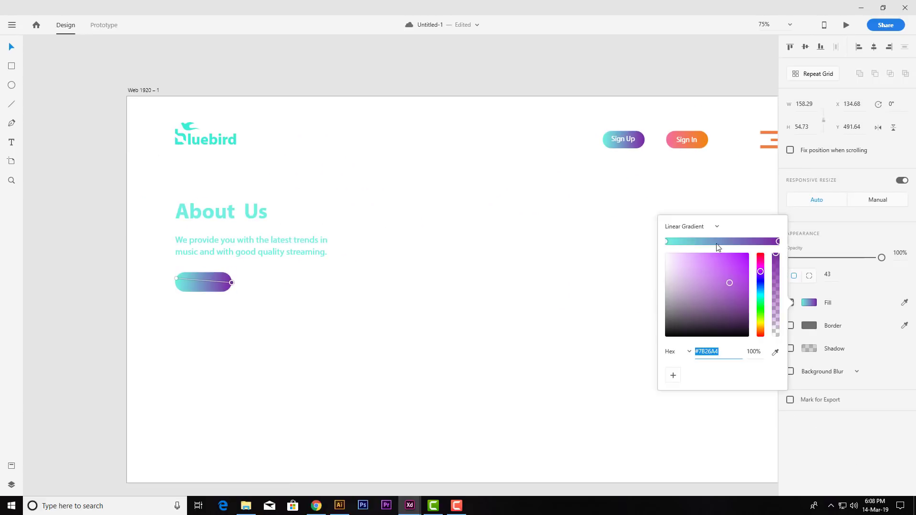
{"action": "left_click", "coordinate": [758, 299]}
{"action": "left_click", "coordinate": [736, 279]}
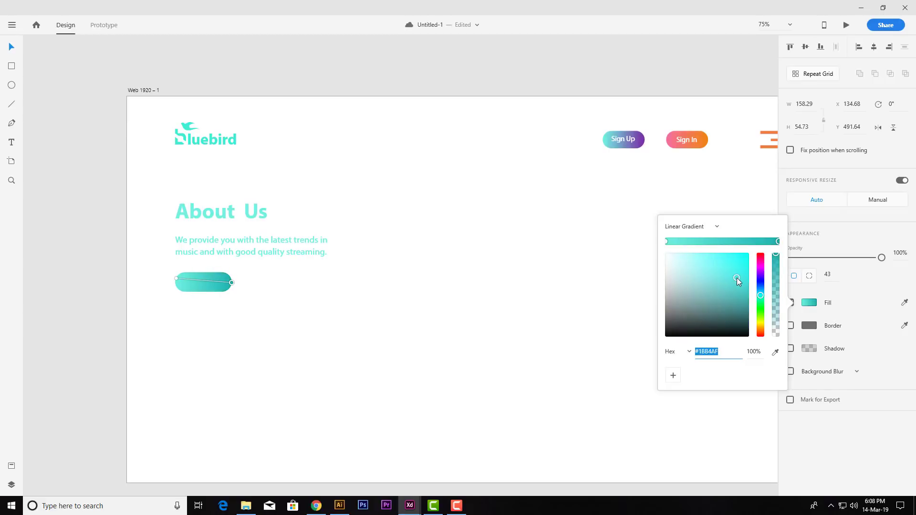
{"action": "left_click", "coordinate": [178, 173]}
Step: Copy the Sign Up label onto the new button, change its text to "Learn More" and centre it horizontally on the button
{"action": "left_click_drag", "start_coordinate": [625, 139], "coordinate": [205, 280], "text": "alt"}
{"action": "left_click", "coordinate": [12, 141]}
{"action": "left_click", "coordinate": [205, 282]}
{"action": "key", "text": "ctrl+a"}
{"action": "type", "text": "L"}
{"action": "left_click_drag", "start_coordinate": [257, 317], "coordinate": [185, 254]}
{"action": "left_click", "coordinate": [297, 332]}
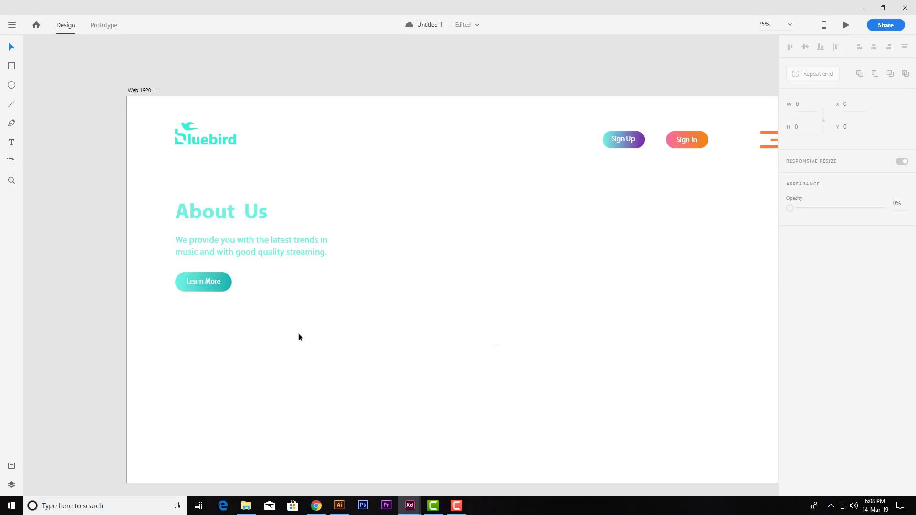
{"action": "left_click_drag", "start_coordinate": [234, 326], "coordinate": [191, 280]}
{"action": "left_click", "coordinate": [874, 49]}
{"action": "left_click", "coordinate": [362, 357]}
Step: Copy the white chevron arrows from the Bluebird Webpage document and place them below the Learn More button
{"action": "scroll", "coordinate": [363, 367], "scroll_direction": "right", "scroll_amount": 4}
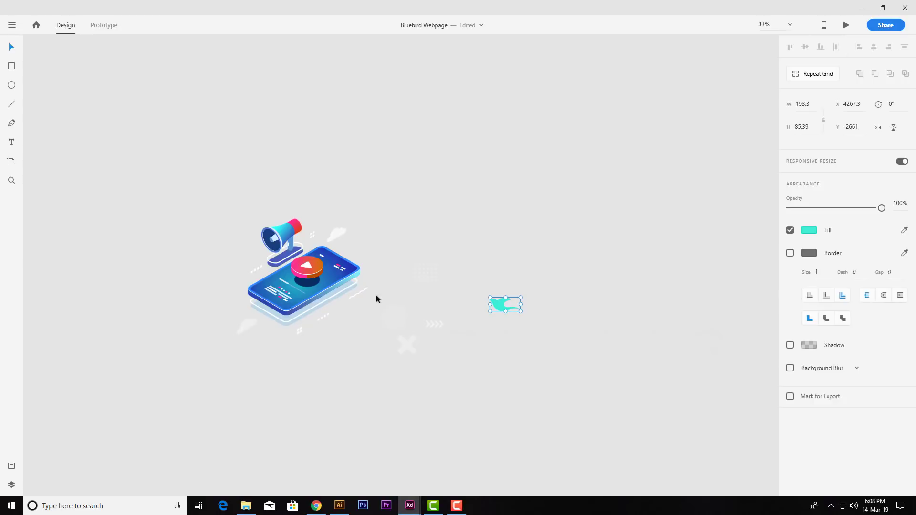
{"action": "left_click", "coordinate": [422, 328]}
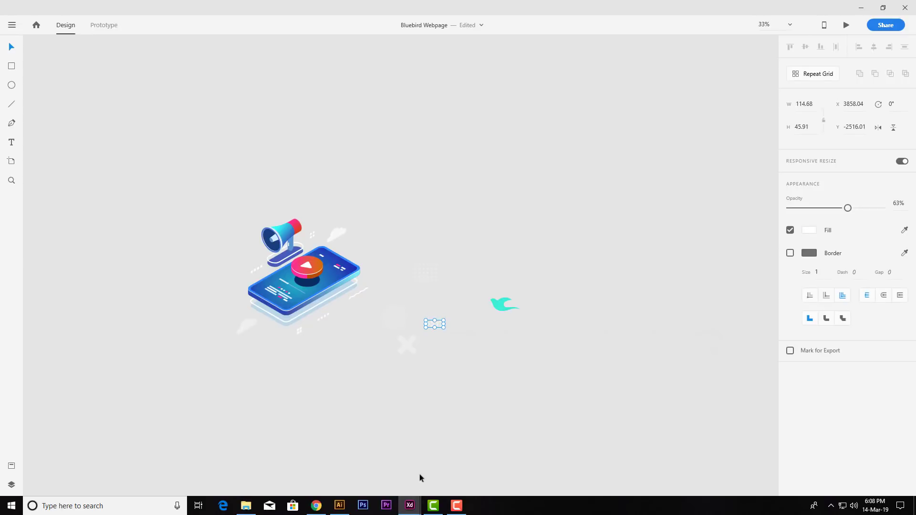
{"action": "key", "text": "alt+Tab"}
{"action": "key", "text": "ctrl+v"}
{"action": "left_click_drag", "start_coordinate": [394, 283], "coordinate": [119, 290]}
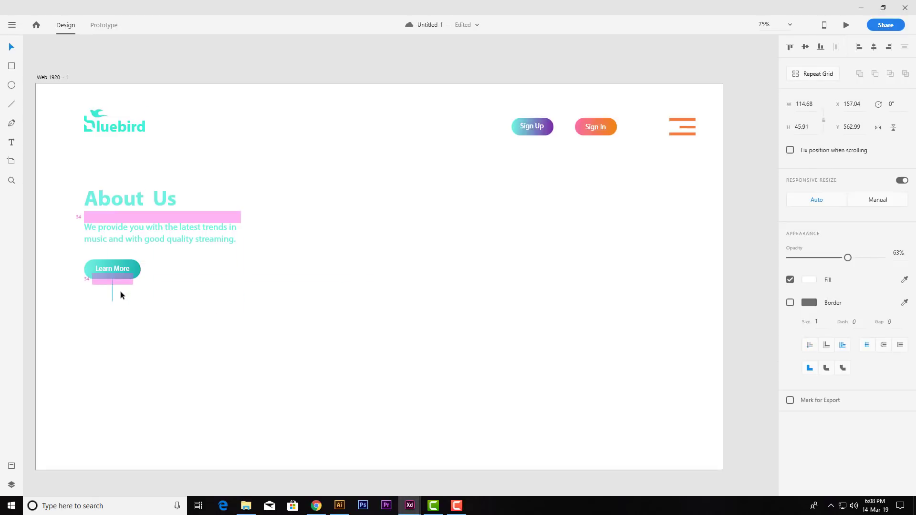
Step: Draw a 1920 × 1080 rectangle covering the whole artboard and switch its fill to a linear gradient
{"action": "key", "text": "r"}
{"action": "left_click_drag", "start_coordinate": [36, 84], "coordinate": [724, 469]}
{"action": "key", "text": "v"}
{"action": "left_click", "coordinate": [809, 303]}
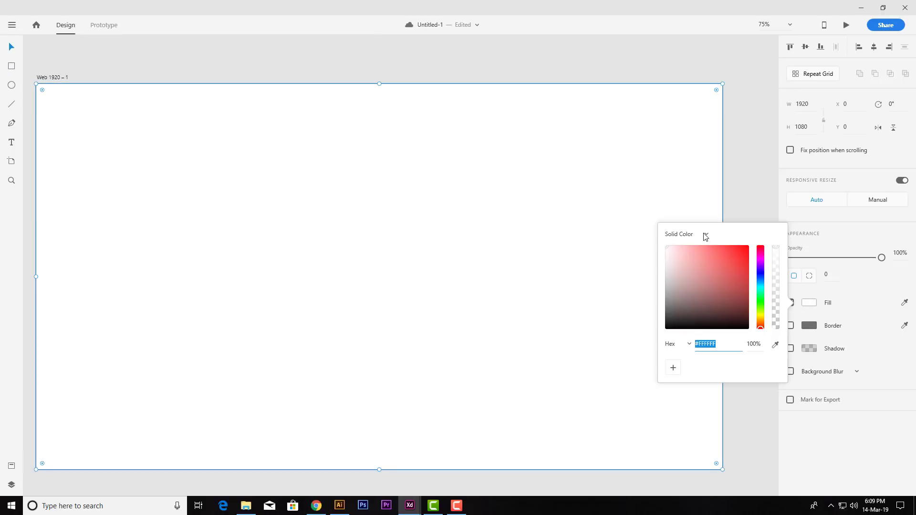
{"action": "left_click", "coordinate": [705, 236]}
{"action": "left_click", "coordinate": [698, 243]}
Step: Colour the background rectangle's gradient from very dark teal at the top to #05697E at the bottom
{"action": "left_click", "coordinate": [665, 242]}
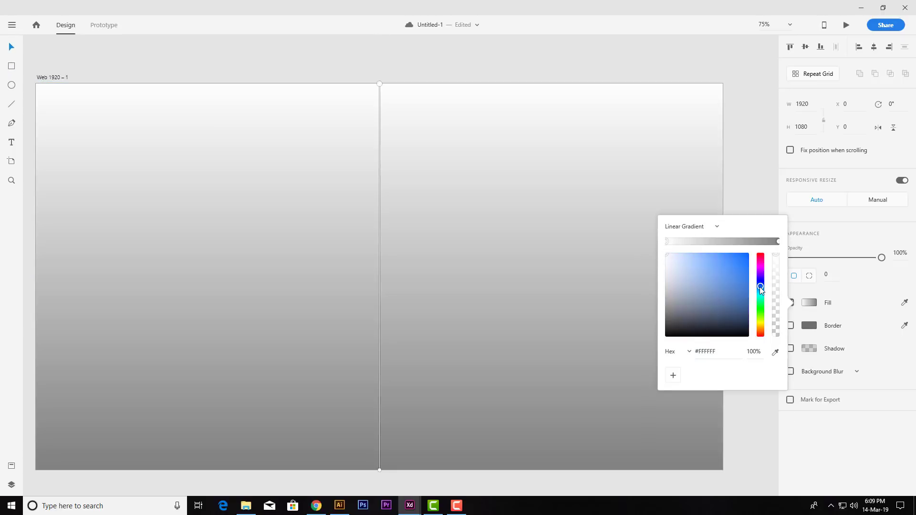
{"action": "left_click", "coordinate": [744, 301]}
{"action": "mouse_move", "coordinate": [759, 287]}
{"action": "left_mouse_down"}
{"action": "mouse_move", "coordinate": [748, 326]}
{"action": "mouse_move", "coordinate": [742, 297]}
{"action": "mouse_move", "coordinate": [759, 290]}
{"action": "mouse_move", "coordinate": [746, 296]}
{"action": "left_mouse_up"}
{"action": "left_click", "coordinate": [743, 309]}
{"action": "left_click", "coordinate": [777, 242]}
{"action": "left_click", "coordinate": [760, 295]}
{"action": "left_click", "coordinate": [759, 293]}
{"action": "left_click", "coordinate": [744, 293]}
{"action": "left_click", "coordinate": [666, 242]}
{"action": "left_click", "coordinate": [747, 313]}
{"action": "left_click", "coordinate": [777, 243]}
{"action": "left_click", "coordinate": [760, 294]}
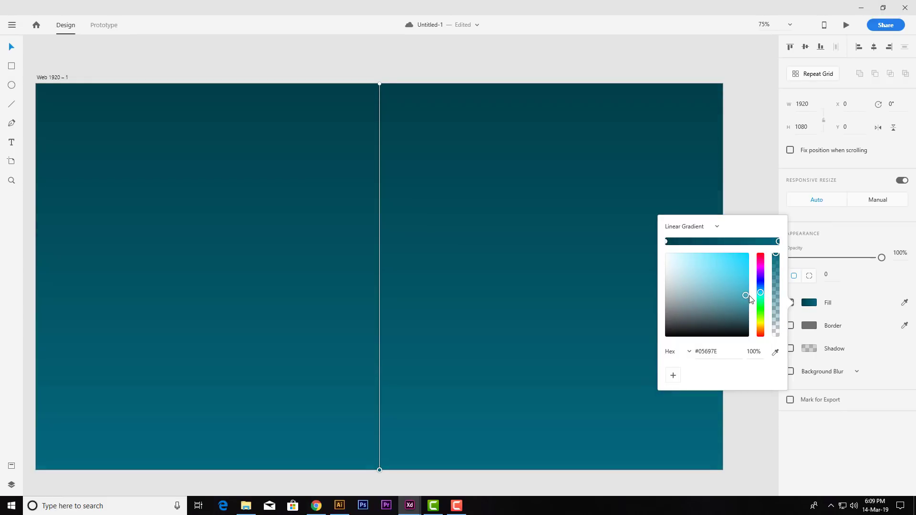
Step: Send the gradient background rectangle behind all the other page elements
{"action": "left_click", "coordinate": [333, 179]}
{"action": "right_click", "coordinate": [332, 174]}
{"action": "mouse_move", "coordinate": [400, 413]}
{"action": "left_click", "coordinate": [501, 458]}
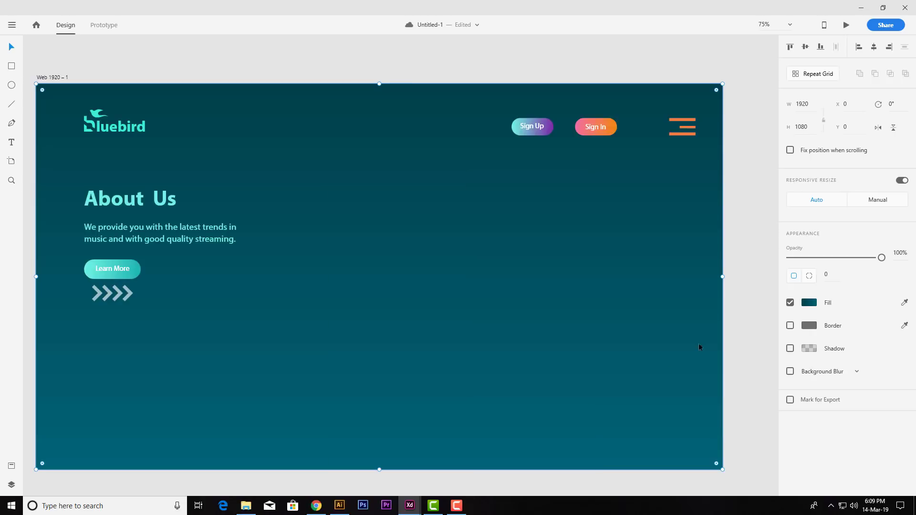
{"action": "left_click", "coordinate": [749, 312]}
Step: Select the menu icon's three bars and shrink them together beside the Sign In button
{"action": "left_click", "coordinate": [680, 134]}
{"action": "left_click", "coordinate": [686, 128], "text": "shift"}
{"action": "left_click", "coordinate": [685, 120], "text": "shift"}
{"action": "left_click_drag", "start_coordinate": [695, 118], "coordinate": [686, 127]}
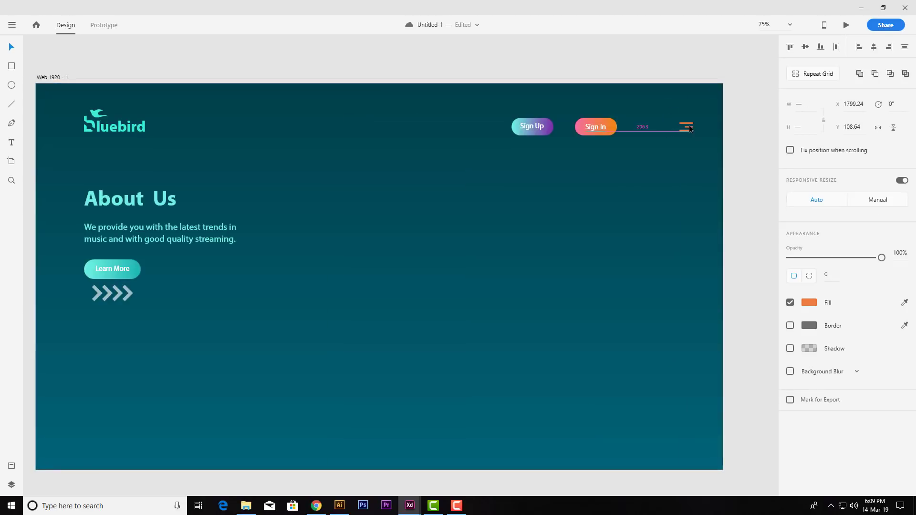
Step: Lower the opacity of the paragraph text beneath the About Us heading
{"action": "left_click", "coordinate": [749, 162]}
{"action": "left_click", "coordinate": [143, 238]}
{"action": "left_click", "coordinate": [752, 236]}
{"action": "left_click_drag", "start_coordinate": [881, 377], "coordinate": [851, 377]}
Step: Nudge the Learn More label slightly down inside its button
{"action": "left_click", "coordinate": [104, 268]}
{"action": "key", "text": "Down"}
{"action": "key", "text": "Down"}
{"action": "key", "text": "Down"}
Step: Shrink the row of chevrons beneath the Learn More button, keeping it centred under the button
{"action": "left_click", "coordinate": [114, 303]}
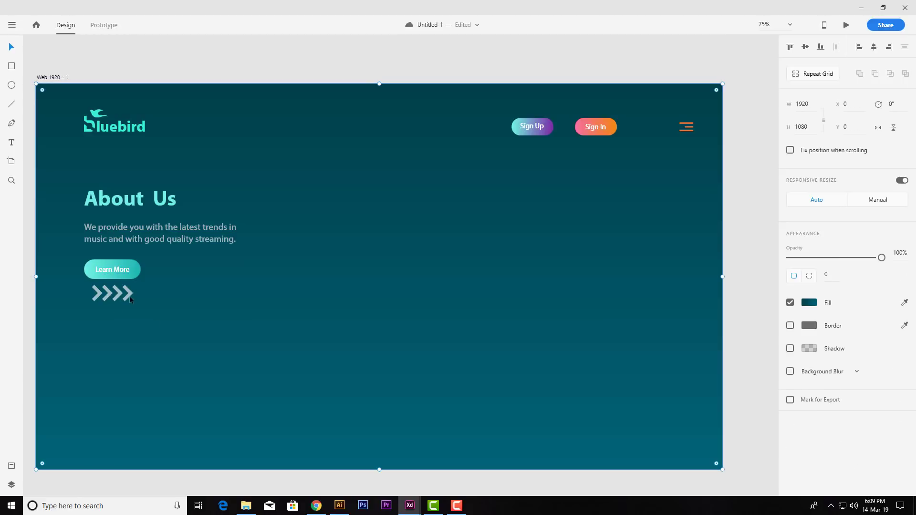
{"action": "left_click", "coordinate": [129, 296]}
{"action": "left_click_drag", "start_coordinate": [133, 285], "coordinate": [123, 289]}
Step: Lock the gradient background rectangle in place
{"action": "left_click", "coordinate": [455, 269]}
{"action": "right_click", "coordinate": [455, 268]}
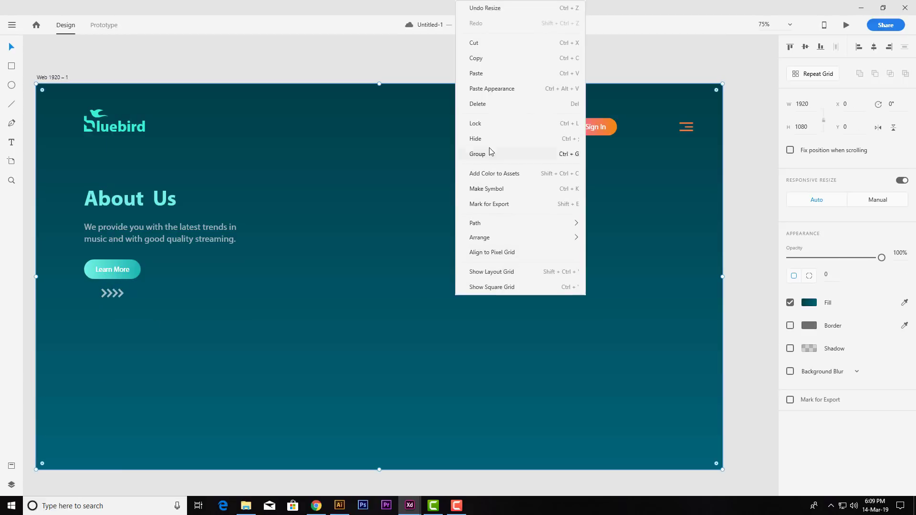
{"action": "left_click", "coordinate": [484, 123]}
{"action": "left_click", "coordinate": [441, 58]}
{"action": "key", "text": "space"}
{"action": "left_click_drag", "start_coordinate": [317, 369], "coordinate": [332, 368]}
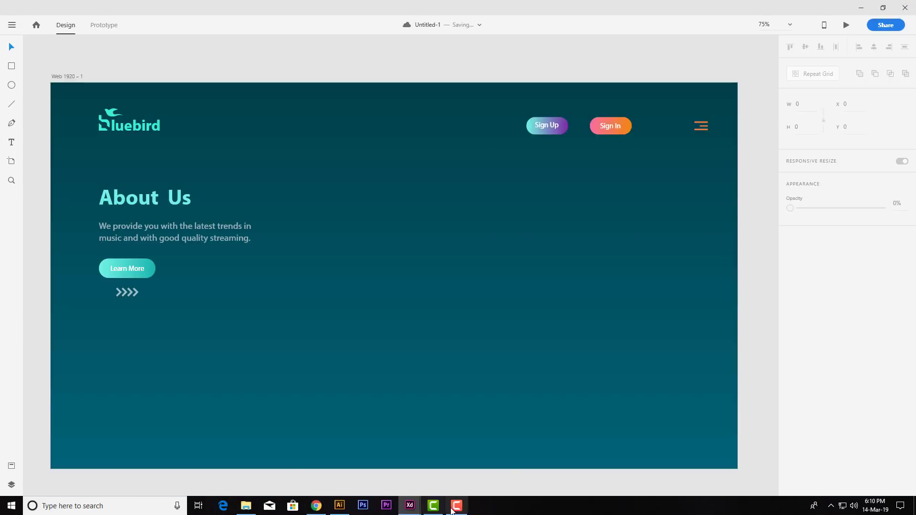
Step: Copy the phone and megaphone illustration from the Bluebird Webpage document and paste it onto the right half of the artboard
{"action": "left_click", "coordinate": [410, 506]}
{"action": "left_click", "coordinate": [454, 467]}
{"action": "left_click", "coordinate": [308, 277]}
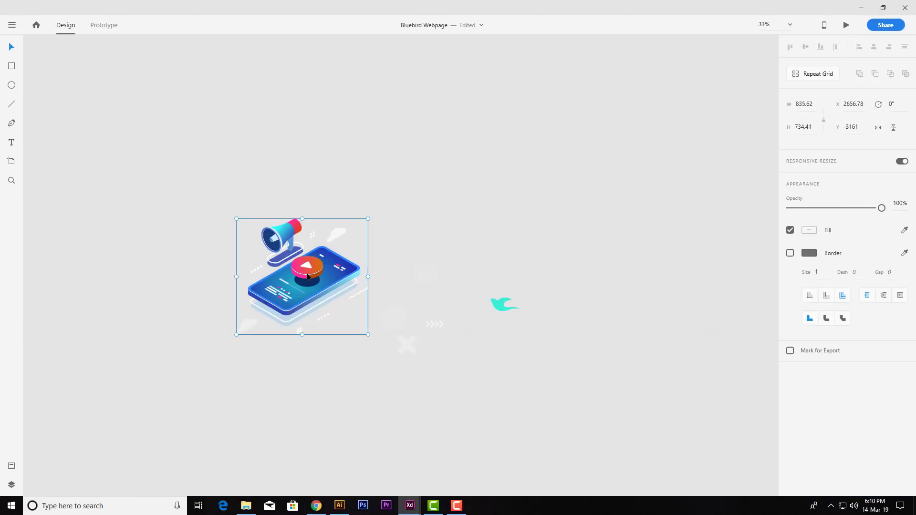
{"action": "left_click", "coordinate": [407, 508]}
{"action": "left_click", "coordinate": [456, 466]}
{"action": "key", "text": "ctrl+v"}
{"action": "left_click_drag", "start_coordinate": [443, 294], "coordinate": [560, 325]}
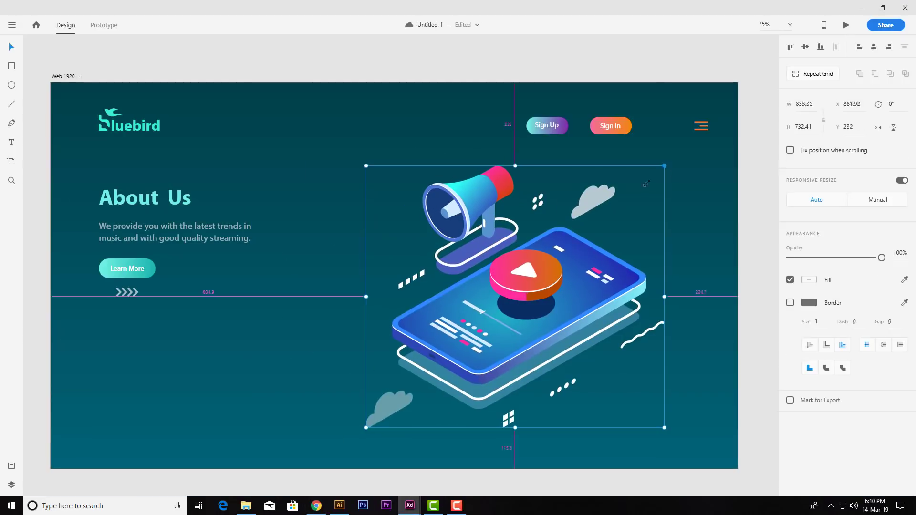
Step: Shrink the phone illustration to about 727 × 639 and shift it slightly within the artboard's right half
{"action": "mouse_move", "coordinate": [664, 166]}
{"action": "left_mouse_down"}
{"action": "mouse_move", "coordinate": [650, 185]}
{"action": "mouse_move", "coordinate": [657, 178]}
{"action": "left_mouse_up"}
{"action": "left_click_drag", "start_coordinate": [534, 298], "coordinate": [546, 307]}
{"action": "left_click", "coordinate": [388, 66]}
Step: Copy the cross, striped circle and dot grid from the Bluebird Webpage document for use on the artboard
{"action": "left_click", "coordinate": [409, 504]}
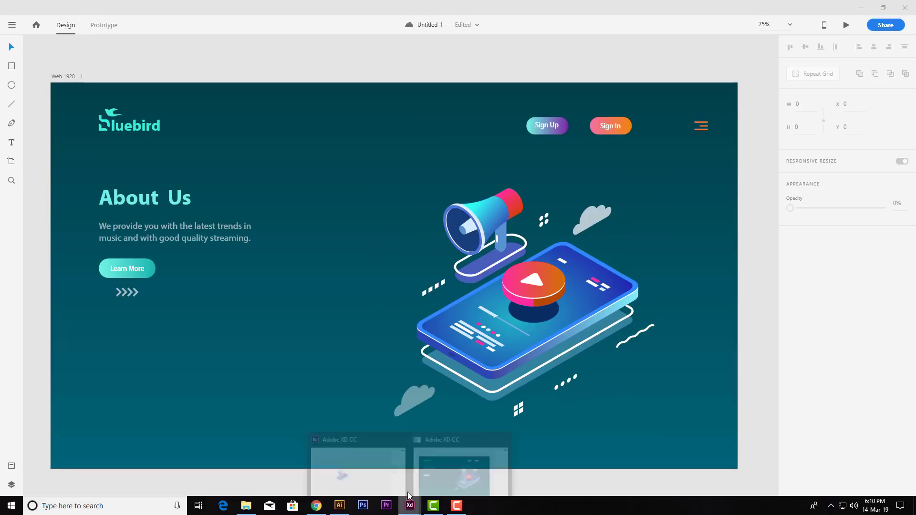
{"action": "left_click", "coordinate": [378, 473]}
{"action": "left_click", "coordinate": [419, 346]}
{"action": "left_click", "coordinate": [408, 345]}
{"action": "left_click", "coordinate": [397, 322]}
{"action": "left_click", "coordinate": [405, 354]}
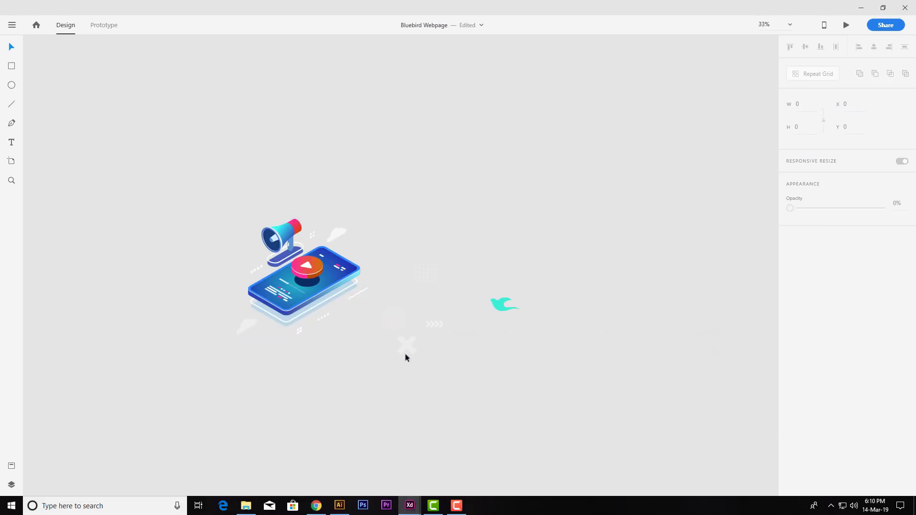
{"action": "left_click", "coordinate": [406, 346]}
{"action": "left_click", "coordinate": [396, 321], "text": "shift"}
{"action": "left_click", "coordinate": [427, 273], "text": "shift"}
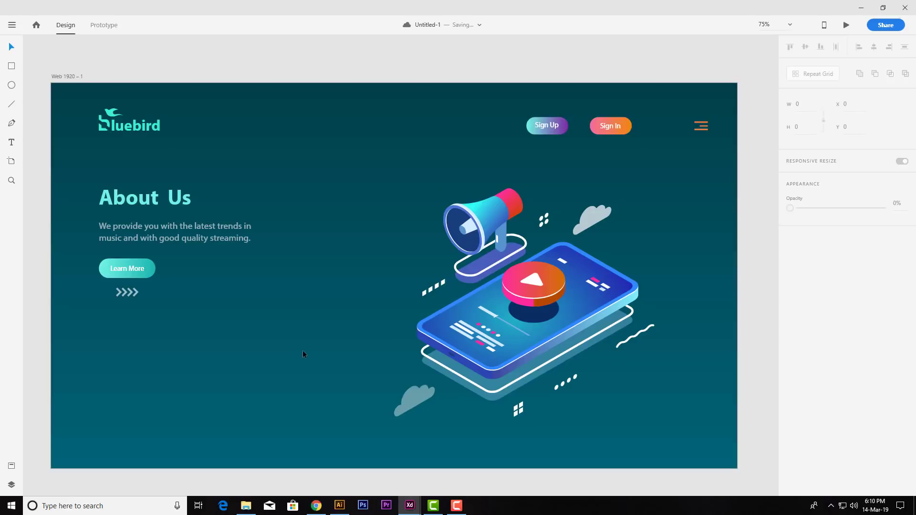
Step: Place the dot grid at the artboard's lower left and the striped circle near the illustration, and shrink the cross below them
{"action": "left_click_drag", "start_coordinate": [370, 215], "coordinate": [193, 379]}
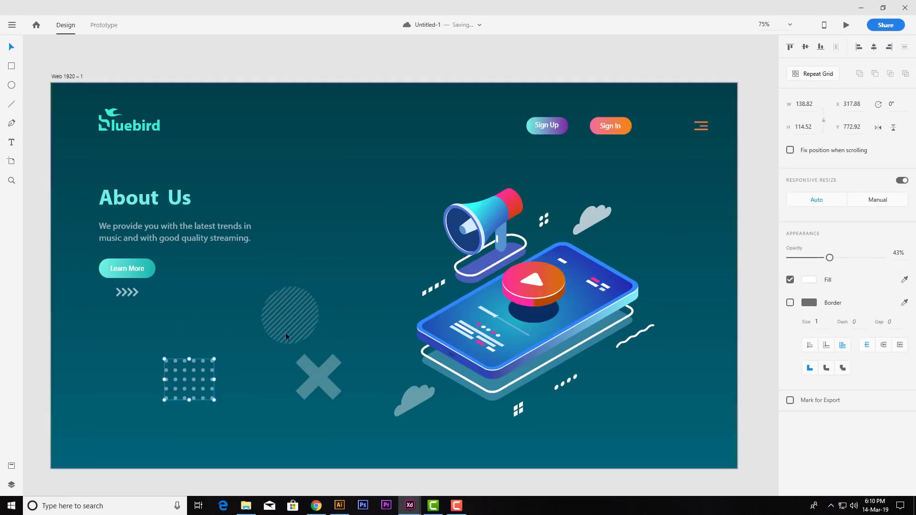
{"action": "left_click", "coordinate": [308, 311]}
{"action": "left_click_drag", "start_coordinate": [337, 298], "coordinate": [342, 294]}
{"action": "left_click_drag", "start_coordinate": [325, 376], "coordinate": [285, 417]}
{"action": "left_click", "coordinate": [334, 89]}
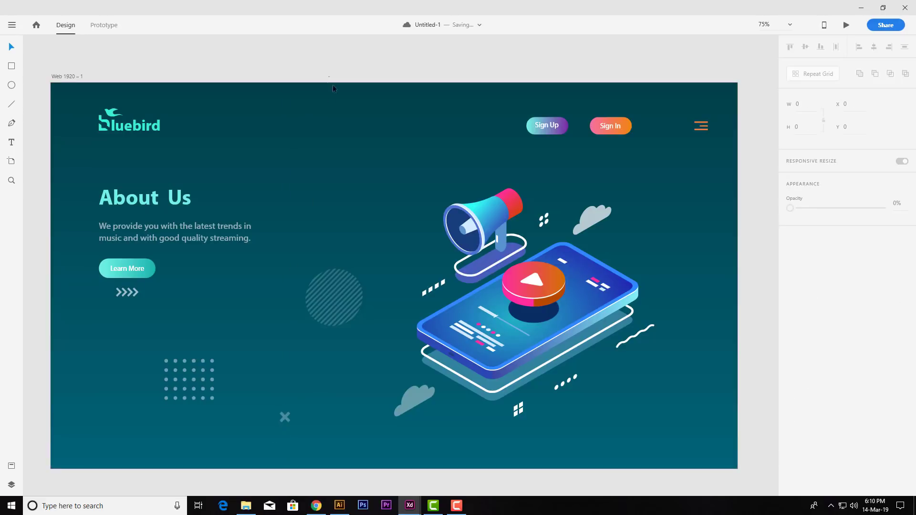
Step: Copy the large faint dotted pattern from the Bluebird Webpage document and paste it onto the artboard
{"action": "mouse_move", "coordinate": [410, 505]}
{"action": "left_click", "coordinate": [358, 465]}
{"action": "left_click", "coordinate": [605, 404]}
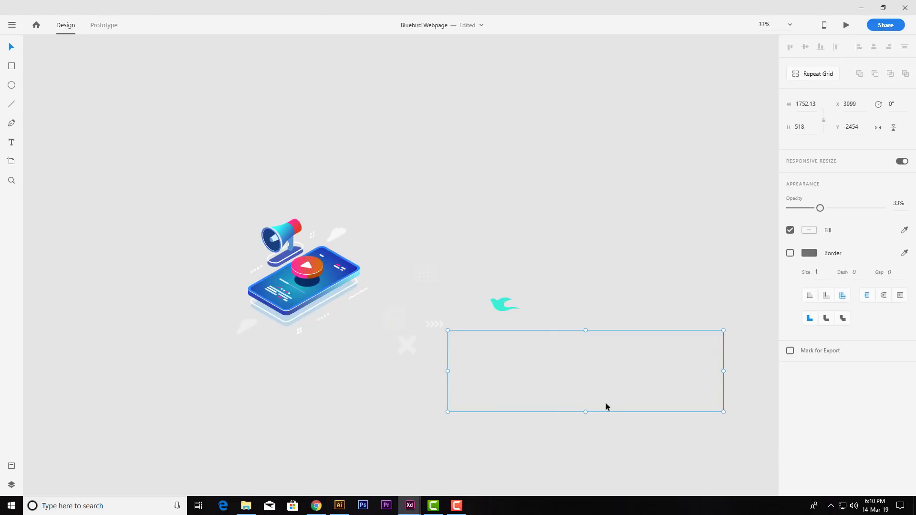
{"action": "left_click", "coordinate": [460, 467]}
{"action": "key", "text": "ctrl+v"}
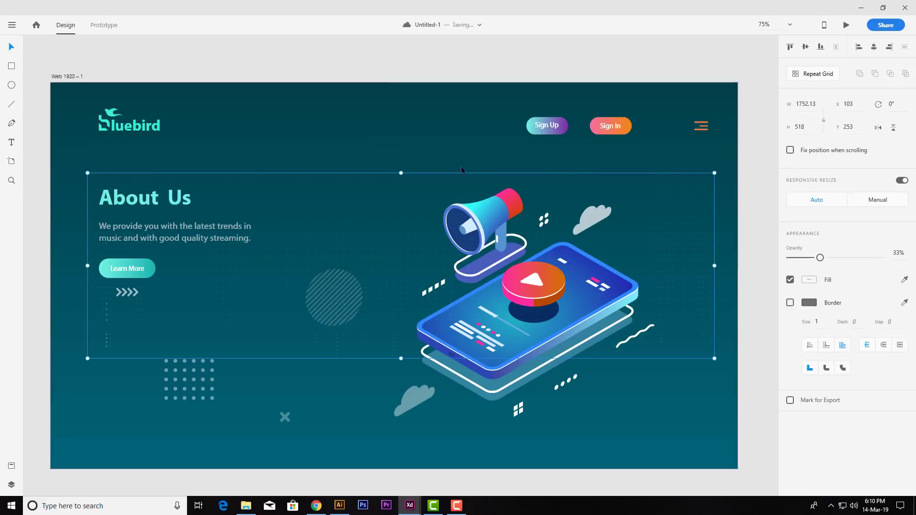
Step: Bring the phone illustration in front of the dotted pattern and enlarge it slightly
{"action": "left_click", "coordinate": [542, 339]}
{"action": "right_click", "coordinate": [542, 339]}
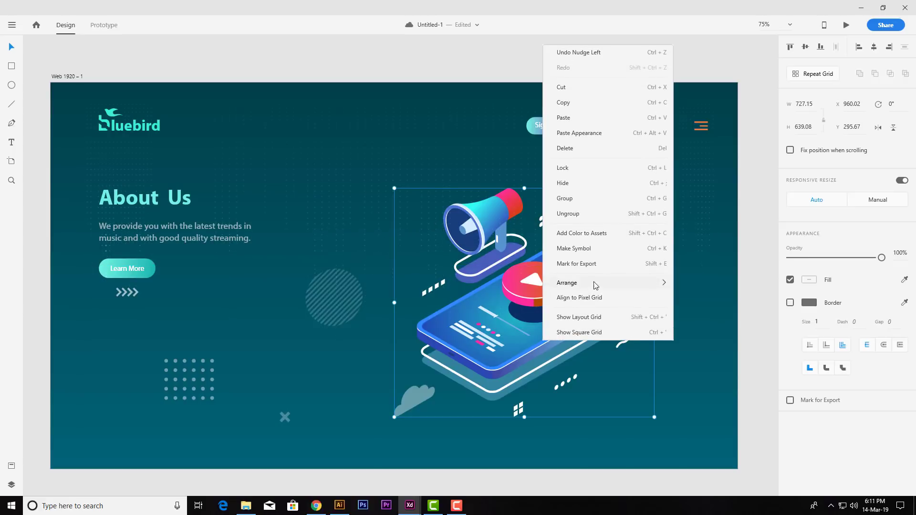
{"action": "left_click", "coordinate": [752, 281]}
{"action": "left_click", "coordinate": [752, 282]}
{"action": "left_click_drag", "start_coordinate": [576, 317], "coordinate": [592, 308]}
{"action": "left_click_drag", "start_coordinate": [410, 409], "coordinate": [394, 423]}
Step: Draw an open curve about 2016 × 696 with the Pen tool, sweeping across the artboard from its left edge past its right edge
{"action": "left_click", "coordinate": [715, 396]}
{"action": "left_click_drag", "start_coordinate": [714, 396], "coordinate": [723, 361]}
{"action": "left_click", "coordinate": [11, 123]}
{"action": "left_click", "coordinate": [45, 160]}
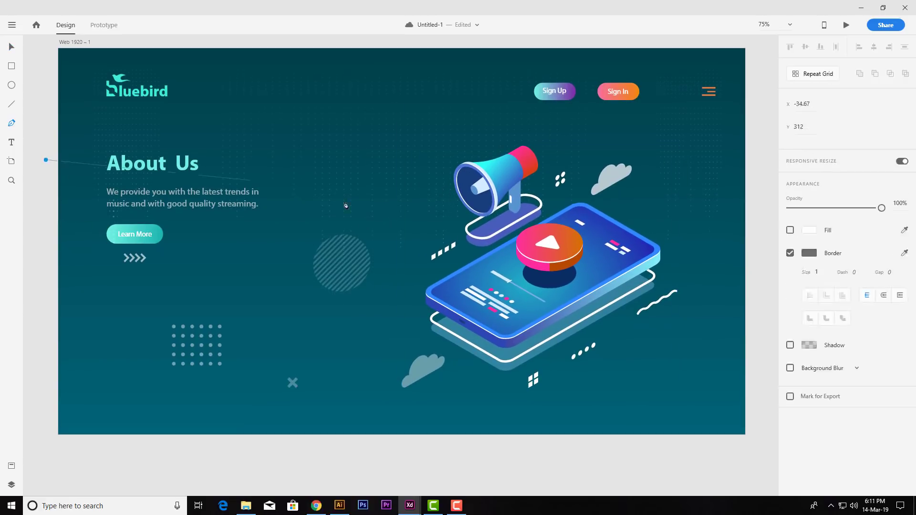
{"action": "left_click_drag", "start_coordinate": [679, 514], "coordinate": [666, 514]}
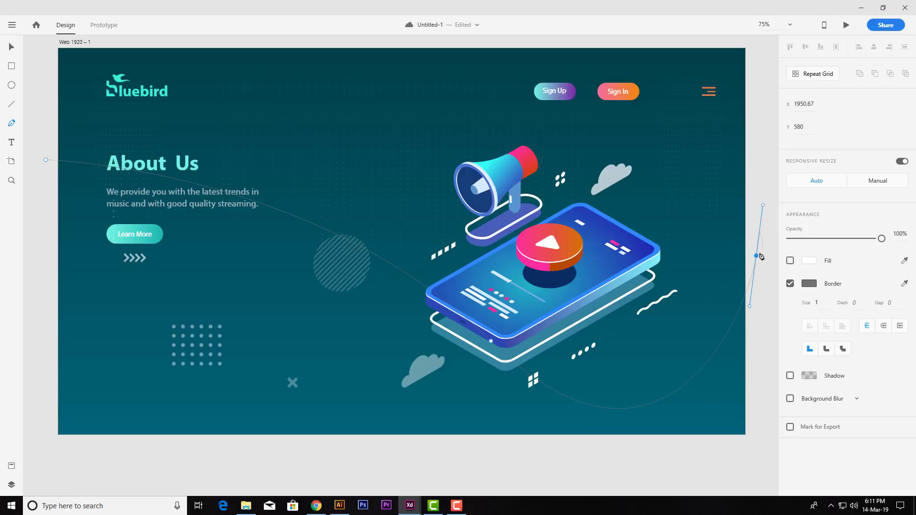
{"action": "left_click", "coordinate": [8, 49]}
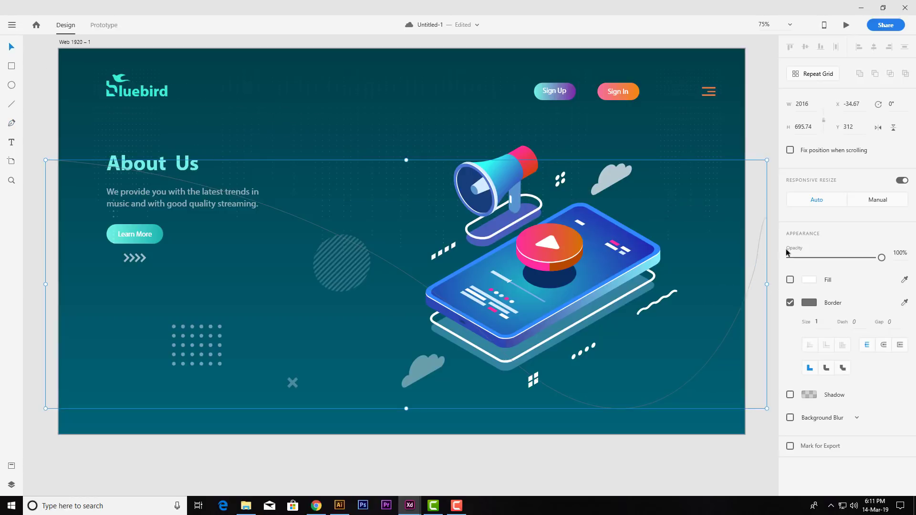
Step: Set the border colour of the sweeping curve to white
{"action": "left_click", "coordinate": [810, 302]}
{"action": "left_click_drag", "start_coordinate": [673, 246], "coordinate": [649, 237]}
{"action": "left_click", "coordinate": [766, 208]}
{"action": "left_click_drag", "start_coordinate": [356, 440], "coordinate": [376, 442]}
Step: Bring the heading, paragraph, Learn More button, chevrons and phone illustration in front of the curve
{"action": "left_click", "coordinate": [205, 206]}
{"action": "left_click", "coordinate": [175, 239], "text": "shift"}
{"action": "left_click", "coordinate": [164, 236], "text": "shift"}
{"action": "left_click", "coordinate": [155, 260], "text": "shift"}
{"action": "left_click", "coordinate": [176, 165], "text": "shift"}
{"action": "left_click", "coordinate": [568, 290], "text": "shift"}
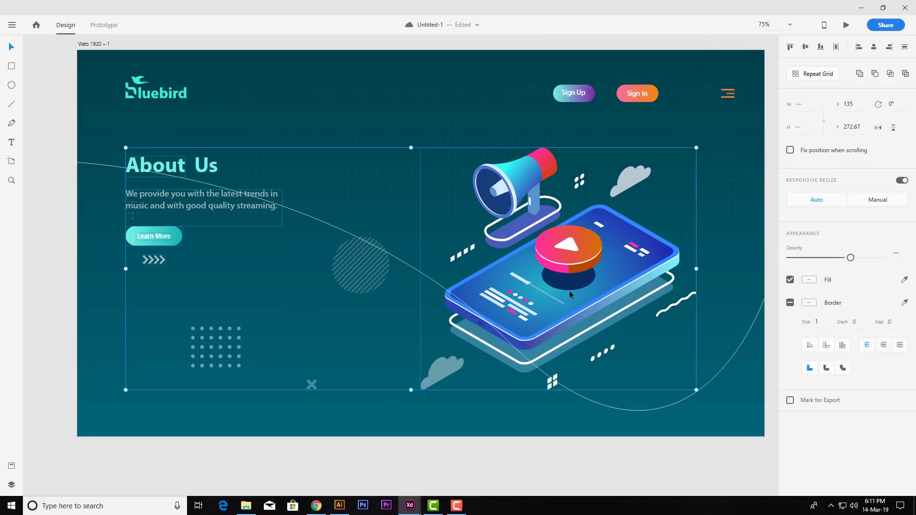
{"action": "right_click", "coordinate": [569, 290]}
{"action": "mouse_move", "coordinate": [697, 270]}
{"action": "left_click", "coordinate": [738, 268]}
{"action": "left_click", "coordinate": [566, 444]}
{"action": "left_click_drag", "start_coordinate": [566, 444], "coordinate": [567, 435]}
Step: Duplicate the white curve and place the copy higher on the artboard
{"action": "left_click", "coordinate": [301, 206]}
{"action": "left_click_drag", "start_coordinate": [301, 205], "coordinate": [280, 109]}
{"action": "left_click_drag", "start_coordinate": [383, 444], "coordinate": [344, 444]}
{"action": "left_click_drag", "start_coordinate": [344, 156], "coordinate": [394, 175]}
{"action": "left_click_drag", "start_coordinate": [222, 427], "coordinate": [274, 424]}
{"action": "left_click_drag", "start_coordinate": [108, 74], "coordinate": [74, 22]}
Step: Reduce the opacity of both white curves, setting the lower one to 23%
{"action": "left_click_drag", "start_coordinate": [881, 258], "coordinate": [816, 260]}
{"action": "left_click", "coordinate": [619, 396]}
{"action": "left_click_drag", "start_coordinate": [881, 258], "coordinate": [806, 262]}
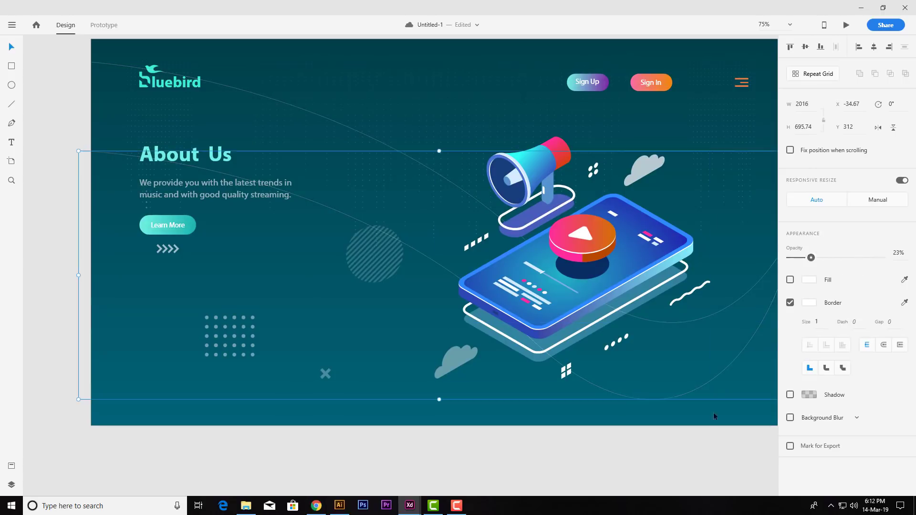
{"action": "left_click", "coordinate": [661, 452]}
{"action": "left_click_drag", "start_coordinate": [451, 452], "coordinate": [414, 476]}
Step: Draw a closed curved blob about 526 × 929 with the Pen tool beside the artboard's left edge
{"action": "key", "text": "p"}
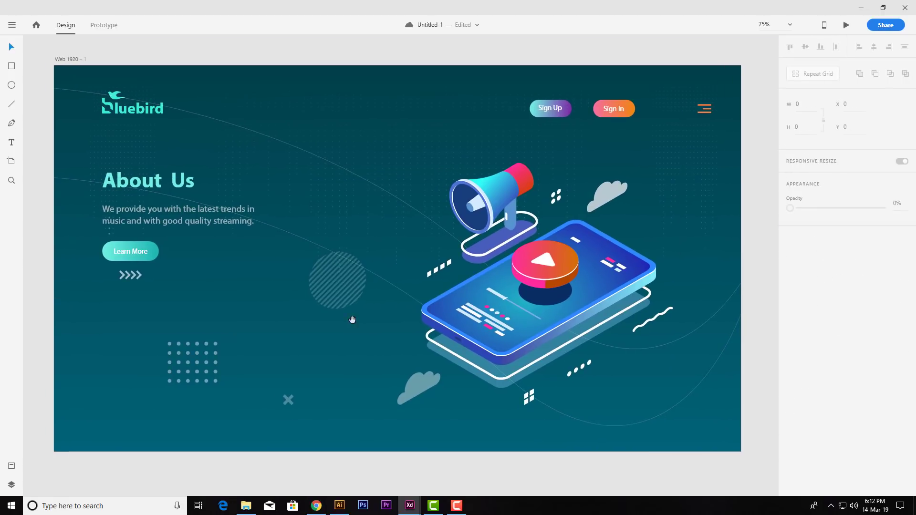
{"action": "scroll", "coordinate": [45, 184], "scroll_direction": "left", "scroll_amount": 5}
{"action": "left_click", "coordinate": [111, 171]}
{"action": "left_click", "coordinate": [269, 228]}
{"action": "left_click_drag", "start_coordinate": [280, 269], "coordinate": [298, 359]}
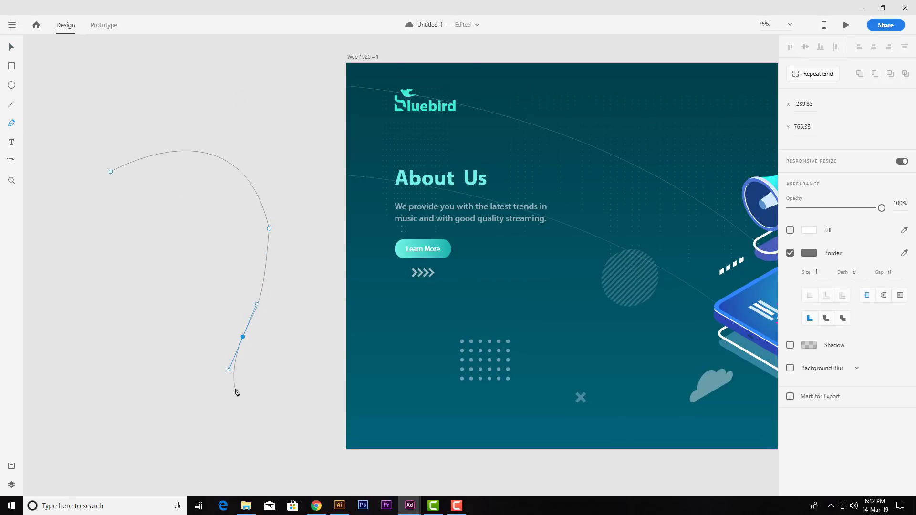
{"action": "mouse_move", "coordinate": [110, 172]}
{"action": "left_mouse_down"}
{"action": "mouse_move", "coordinate": [131, 151]}
{"action": "mouse_move", "coordinate": [116, 168]}
{"action": "left_mouse_up"}
Step: Remove the blob's border and fill it with a linear gradient slanting from its upper right to its lower left
{"action": "left_click", "coordinate": [790, 253]}
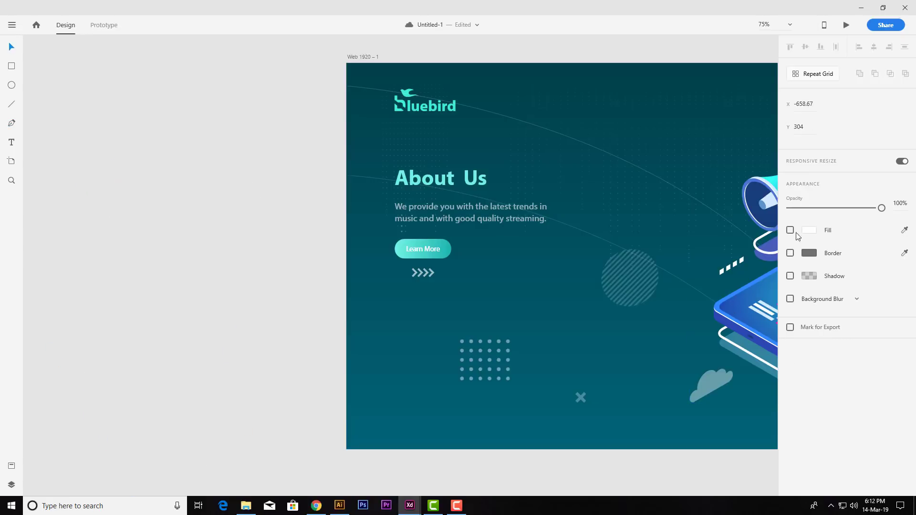
{"action": "left_click", "coordinate": [790, 230]}
{"action": "left_click", "coordinate": [808, 230]}
{"action": "left_click", "coordinate": [696, 162]}
{"action": "left_click", "coordinate": [685, 197]}
{"action": "left_click", "coordinate": [666, 169]}
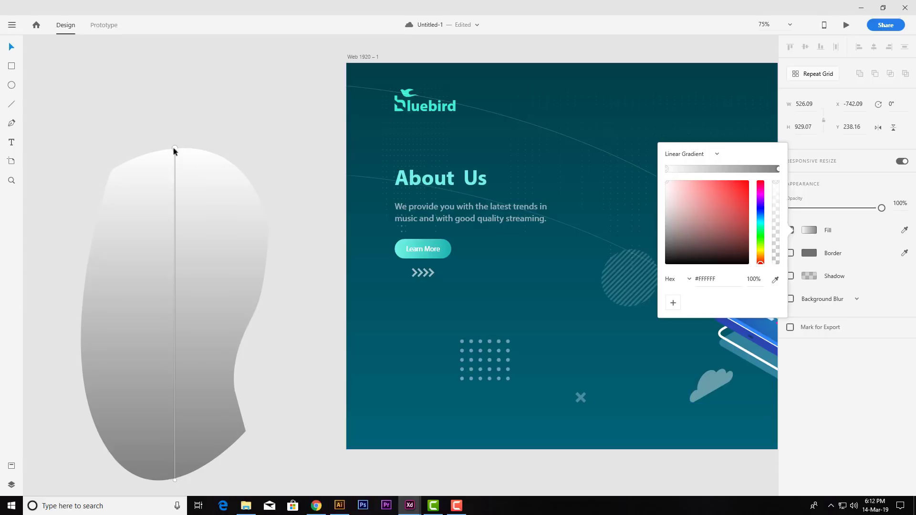
{"action": "left_click_drag", "start_coordinate": [175, 148], "coordinate": [222, 156]}
{"action": "left_click_drag", "start_coordinate": [175, 480], "coordinate": [141, 478]}
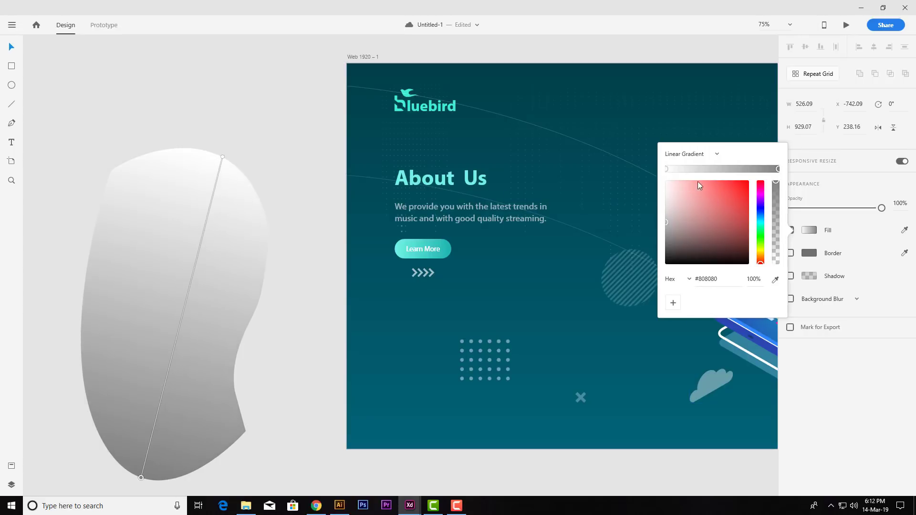
Step: Colour the blob's gradient from #47FFE6 at the top to #58217D at the bottom
{"action": "left_click", "coordinate": [760, 223]}
{"action": "left_click_drag", "start_coordinate": [737, 193], "coordinate": [727, 181]}
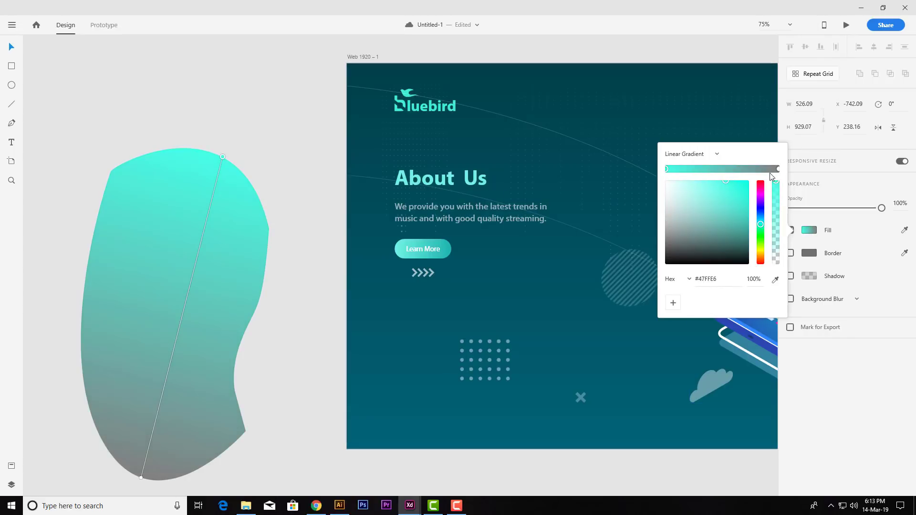
{"action": "left_click", "coordinate": [777, 170]}
{"action": "left_click", "coordinate": [760, 210]}
{"action": "left_click_drag", "start_coordinate": [759, 211], "coordinate": [760, 199]}
{"action": "left_click_drag", "start_coordinate": [742, 207], "coordinate": [726, 223]}
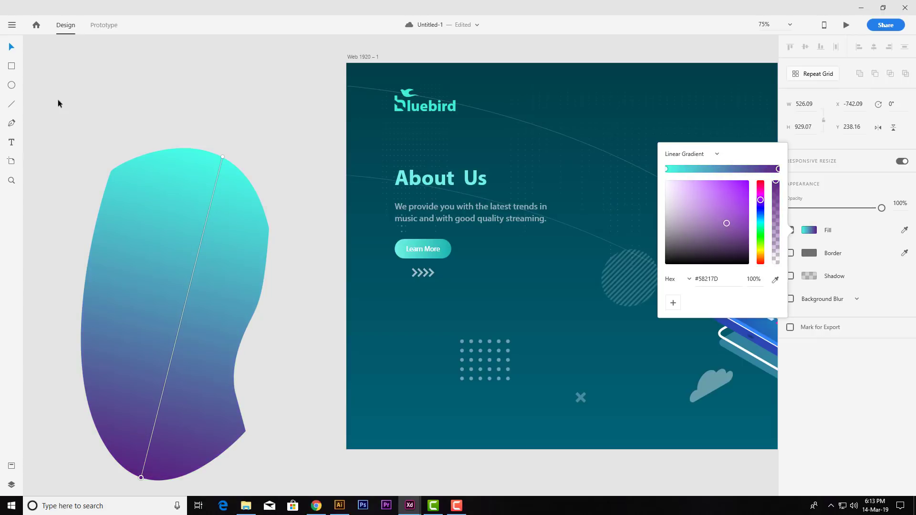
{"action": "left_click", "coordinate": [57, 99]}
Step: Resize the blob to about 403 × 491 and position it over the artboard's lower-left corner
{"action": "left_click_drag", "start_coordinate": [269, 148], "coordinate": [227, 223]}
{"action": "left_click_drag", "start_coordinate": [206, 300], "coordinate": [407, 377]}
{"action": "left_click_drag", "start_coordinate": [236, 394], "coordinate": [135, 332]}
{"action": "left_click_drag", "start_coordinate": [223, 417], "coordinate": [228, 411]}
{"action": "left_click_drag", "start_coordinate": [227, 324], "coordinate": [207, 346]}
{"action": "left_click", "coordinate": [429, 433]}
{"action": "left_click_drag", "start_coordinate": [433, 433], "coordinate": [320, 385]}
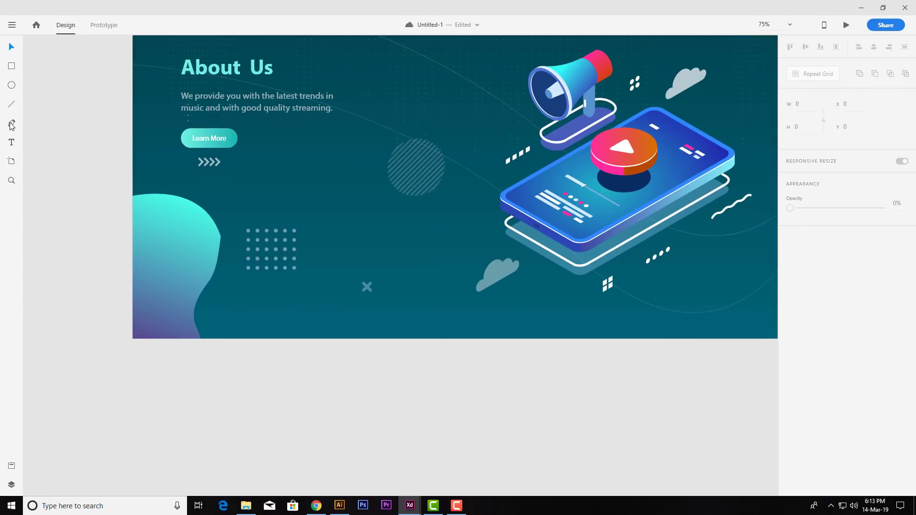
Step: Draw a closed two-crested wave shape about 745 × 219 with the Pen tool below the artboard
{"action": "left_click", "coordinate": [158, 393]}
{"action": "left_click_drag", "start_coordinate": [226, 427], "coordinate": [255, 464]}
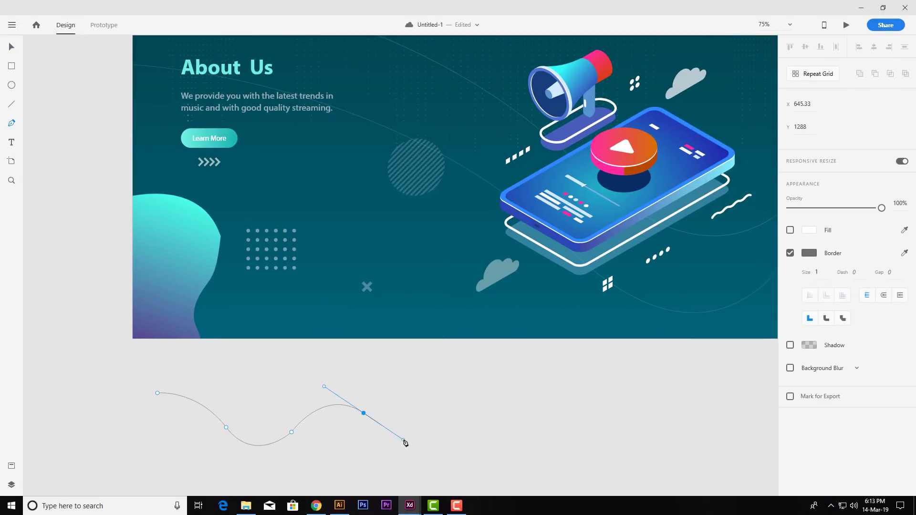
{"action": "left_click", "coordinate": [157, 394]}
{"action": "left_click", "coordinate": [18, 47]}
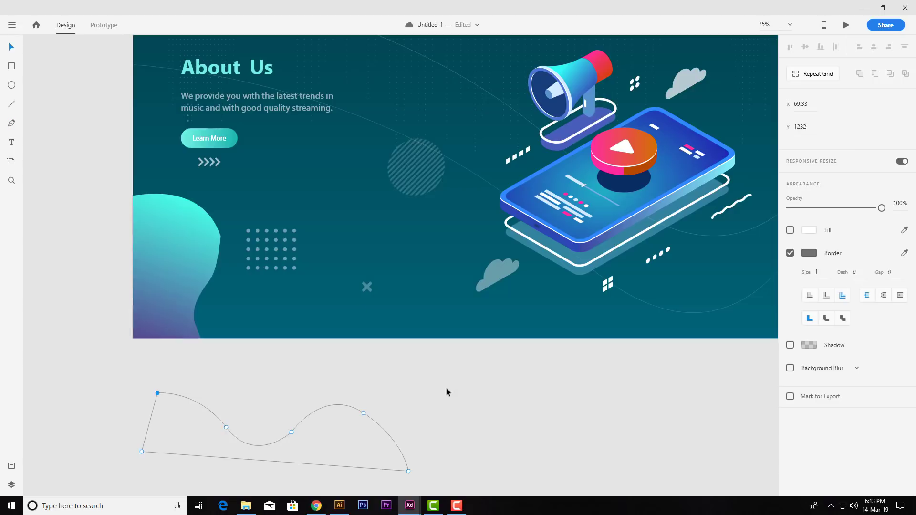
Step: Remove the wave's border and fill it with a slightly tilted linear gradient running from top to bottom
{"action": "left_click", "coordinate": [809, 254]}
{"action": "left_click", "coordinate": [790, 253]}
{"action": "left_click", "coordinate": [789, 230]}
{"action": "left_click", "coordinate": [808, 232]}
{"action": "left_click", "coordinate": [700, 162]}
{"action": "left_click", "coordinate": [686, 178]}
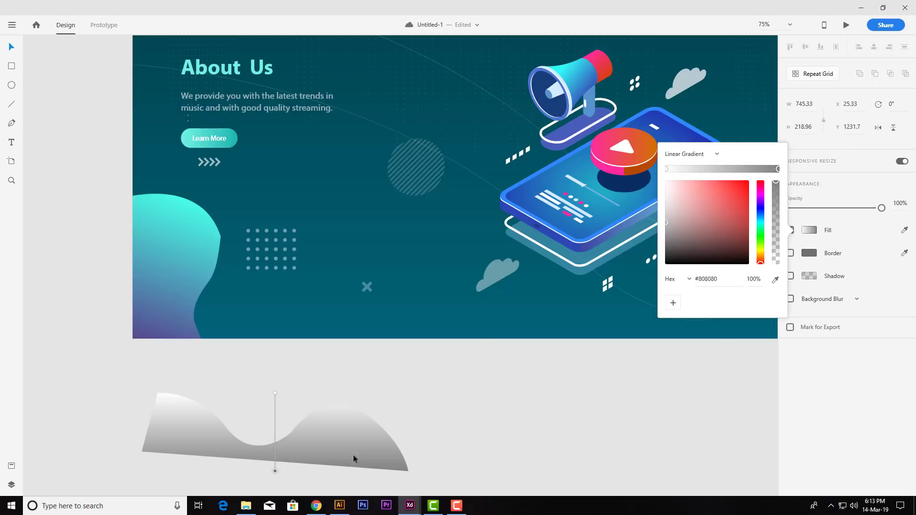
{"action": "left_click_drag", "start_coordinate": [275, 395], "coordinate": [281, 402]}
{"action": "left_click_drag", "start_coordinate": [274, 471], "coordinate": [269, 482]}
Step: Colour the wave's gradient from #51FEDA at the top to dark purple, and extend its end point below the shape
{"action": "left_click", "coordinate": [667, 169]}
{"action": "left_click", "coordinate": [725, 188]}
{"action": "left_click", "coordinate": [760, 220]}
{"action": "left_click_drag", "start_coordinate": [759, 221], "coordinate": [760, 226]}
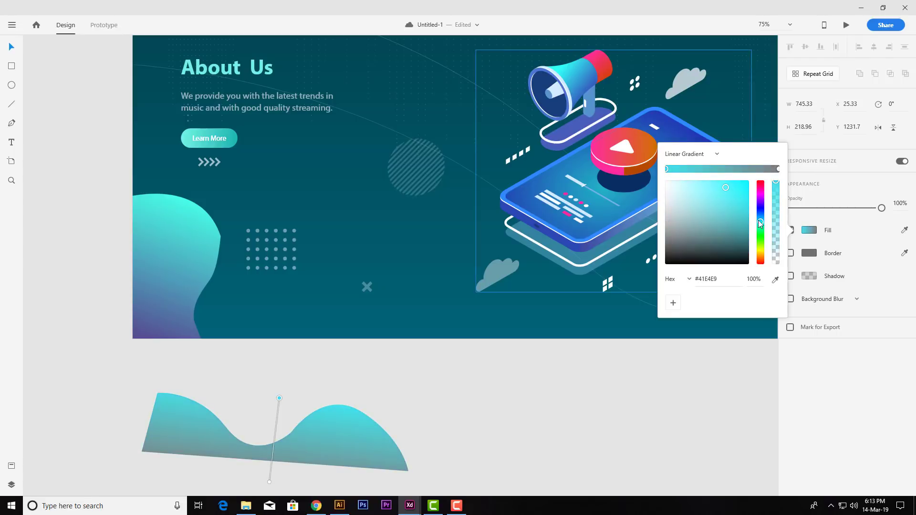
{"action": "left_click_drag", "start_coordinate": [727, 189], "coordinate": [727, 181]}
{"action": "left_click_drag", "start_coordinate": [761, 226], "coordinate": [760, 197]}
{"action": "left_click", "coordinate": [778, 169]}
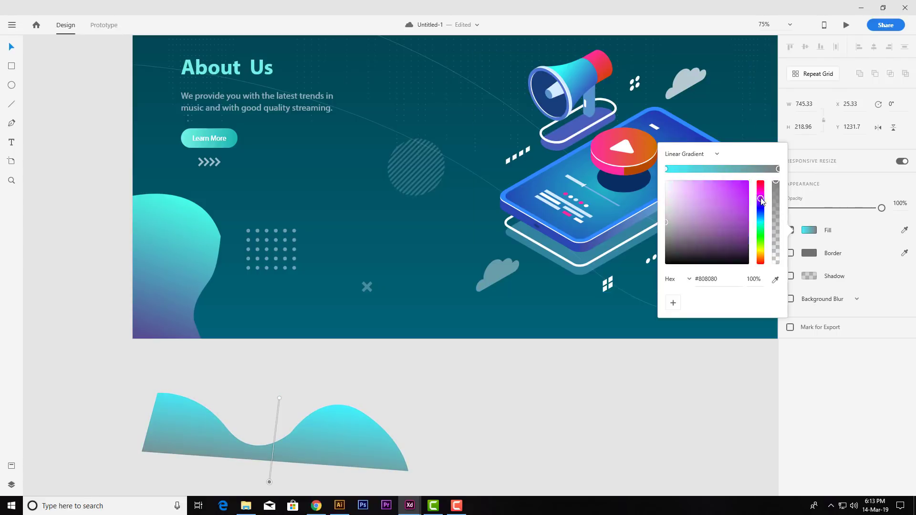
{"action": "left_click", "coordinate": [740, 216]}
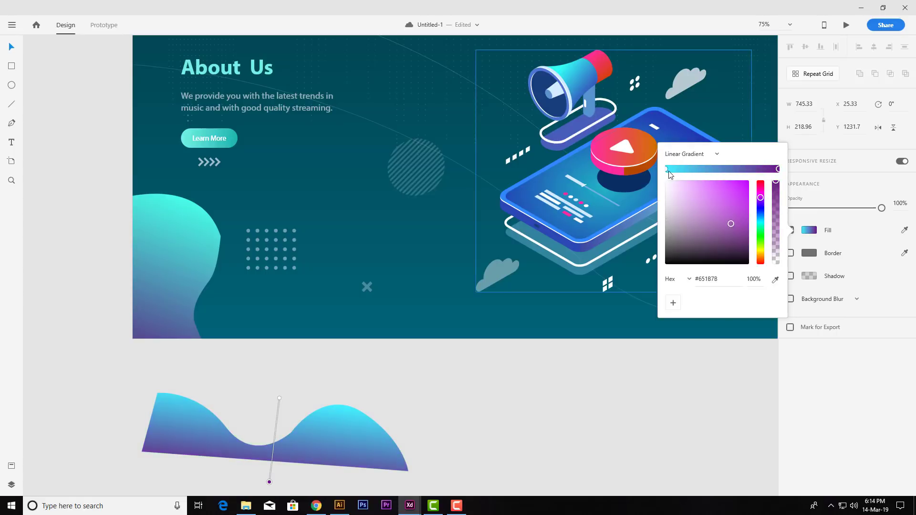
{"action": "left_click", "coordinate": [666, 169]}
{"action": "left_click", "coordinate": [760, 225]}
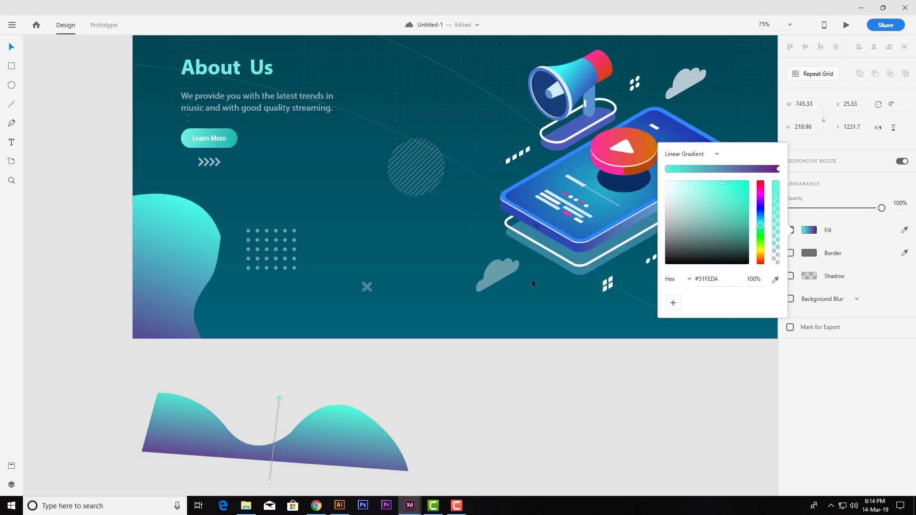
{"action": "left_click_drag", "start_coordinate": [269, 483], "coordinate": [274, 496]}
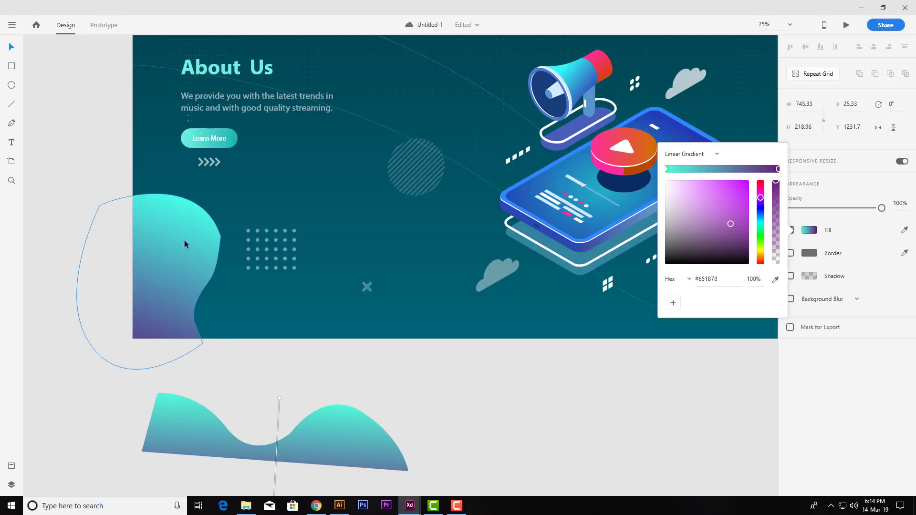
Step: Examine the colour stops of the lower-left blob's linear gradient
{"action": "left_click", "coordinate": [185, 244]}
{"action": "left_click", "coordinate": [809, 279]}
{"action": "left_click", "coordinate": [667, 219]}
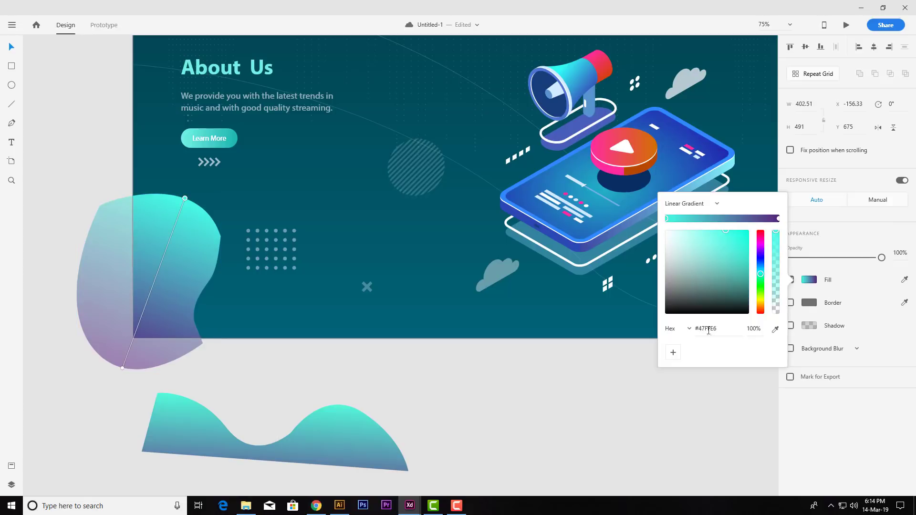
{"action": "left_click", "coordinate": [809, 279]}
{"action": "left_click", "coordinate": [809, 280]}
{"action": "left_click", "coordinate": [779, 218]}
{"action": "left_click", "coordinate": [666, 218]}
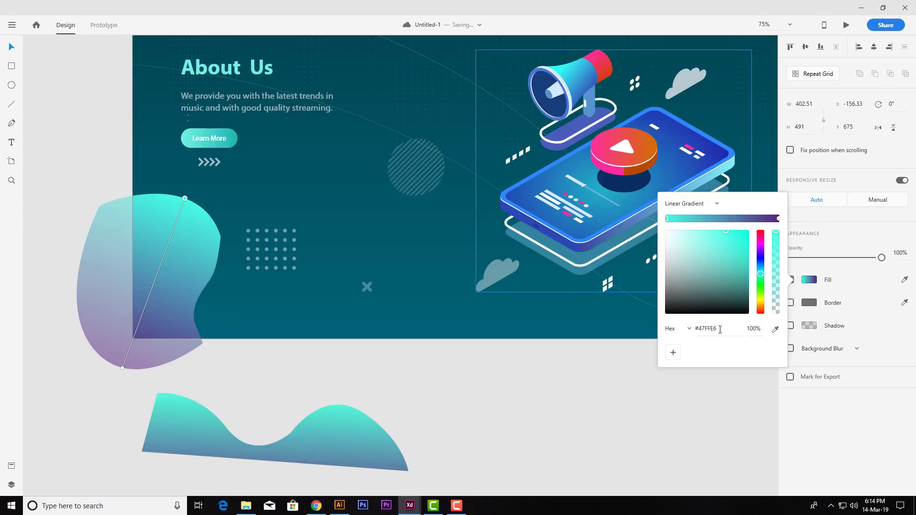
Step: Move the two-crested wave over the artboard's lower-left corner, shrinking it to about 508 × 155 and rotating it slightly
{"action": "left_click", "coordinate": [352, 357]}
{"action": "left_click_drag", "start_coordinate": [365, 436], "coordinate": [271, 316]}
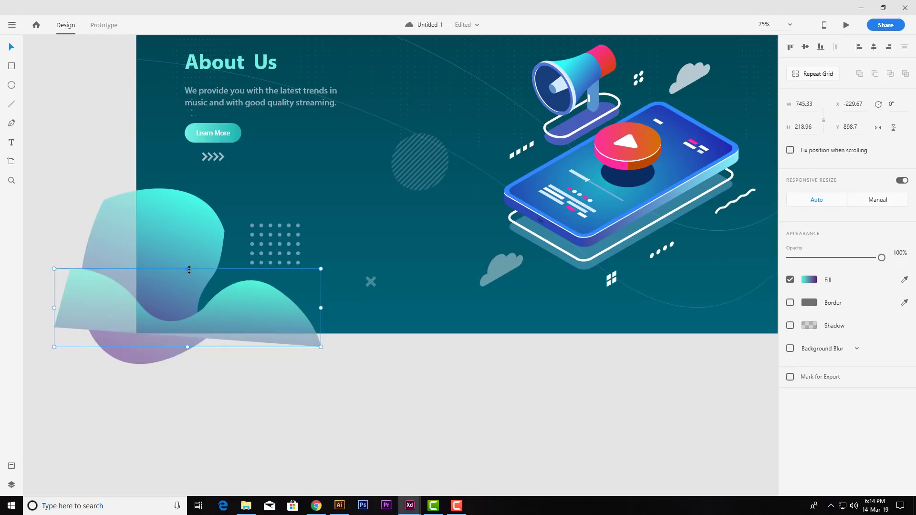
{"action": "left_click_drag", "start_coordinate": [189, 270], "coordinate": [189, 292]}
{"action": "left_click_drag", "start_coordinate": [321, 320], "coordinate": [240, 326]}
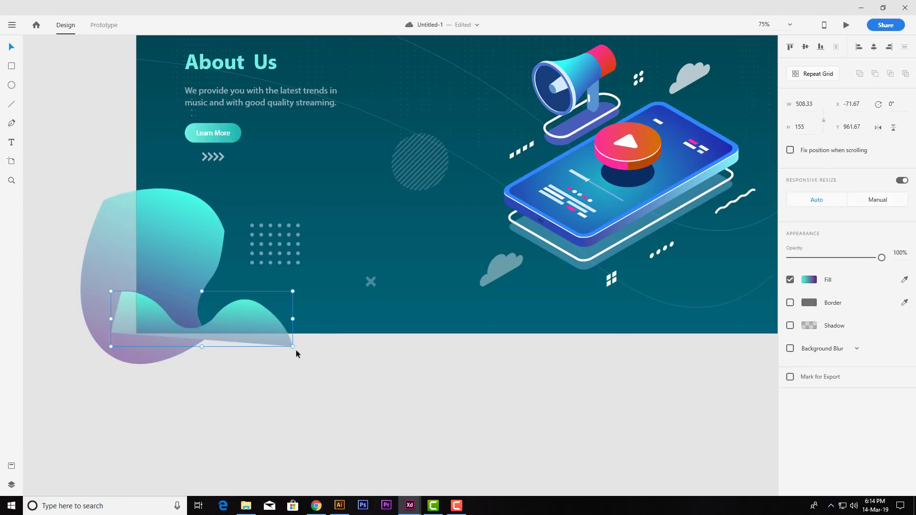
{"action": "left_click_drag", "start_coordinate": [296, 353], "coordinate": [306, 340]}
{"action": "left_click_drag", "start_coordinate": [251, 318], "coordinate": [250, 317]}
Step: Nudge the wave down along the artboard's bottom edge so that it overlaps the foot of the blob
{"action": "scroll", "coordinate": [379, 384], "scroll_direction": "up", "scroll_amount": 3}
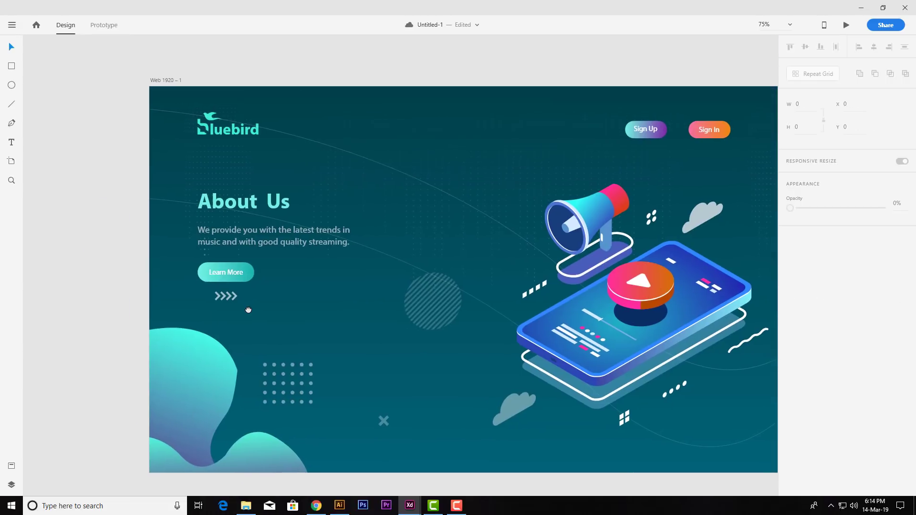
{"action": "left_click_drag", "start_coordinate": [212, 430], "coordinate": [213, 440]}
{"action": "left_click", "coordinate": [214, 414]}
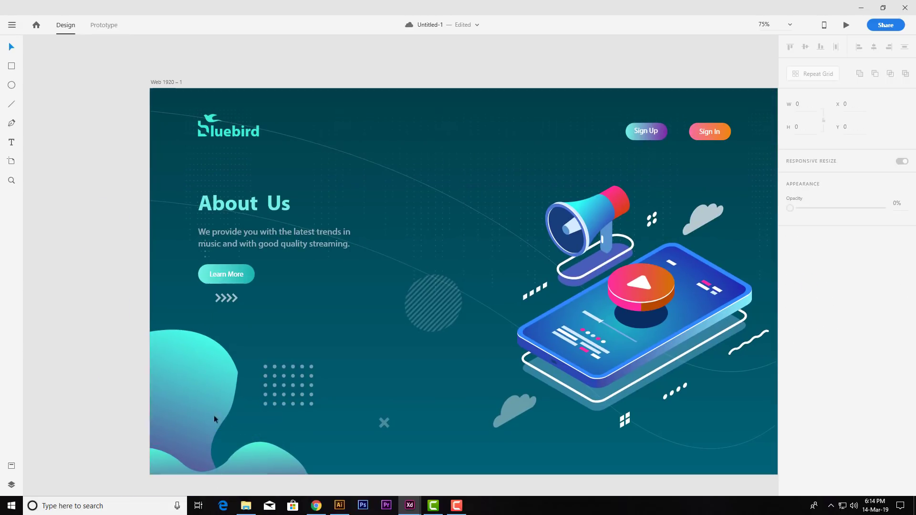
{"action": "left_click", "coordinate": [261, 463]}
{"action": "left_click_drag", "start_coordinate": [274, 465], "coordinate": [276, 464]}
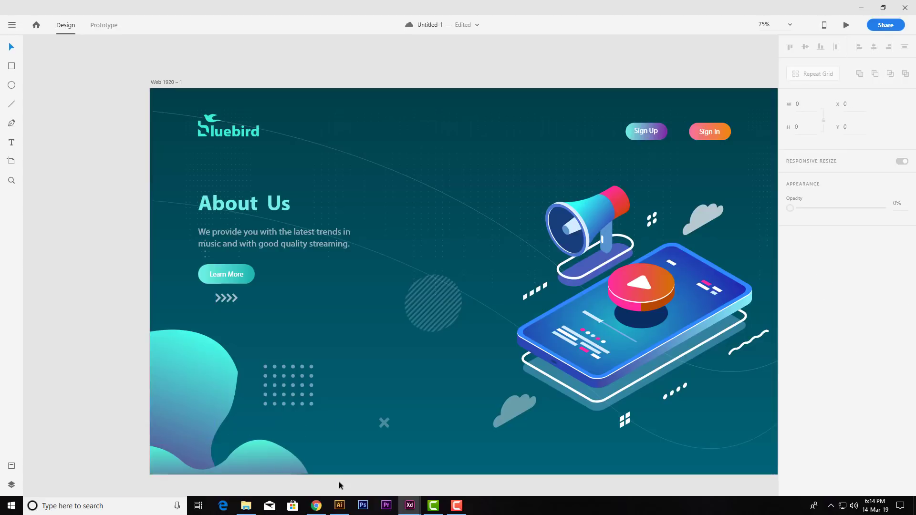
Step: Draw a closed shape about 629 × 243 with a wavy lower edge above the artboard, using the Pen tool
{"action": "scroll", "coordinate": [338, 482], "scroll_direction": "down", "scroll_amount": 3}
{"action": "left_click", "coordinate": [458, 445]}
{"action": "scroll", "coordinate": [458, 444], "scroll_direction": "up", "scroll_amount": 5}
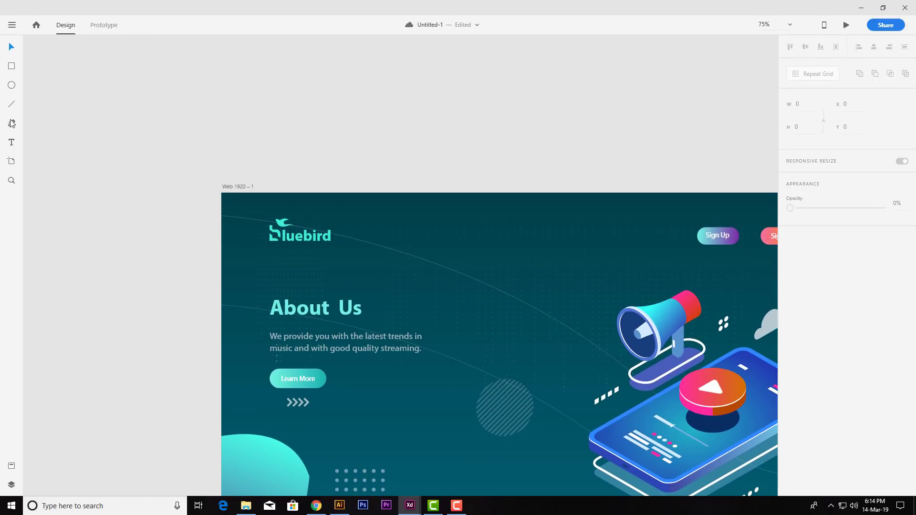
{"action": "key", "text": "p"}
{"action": "left_click", "coordinate": [313, 71]}
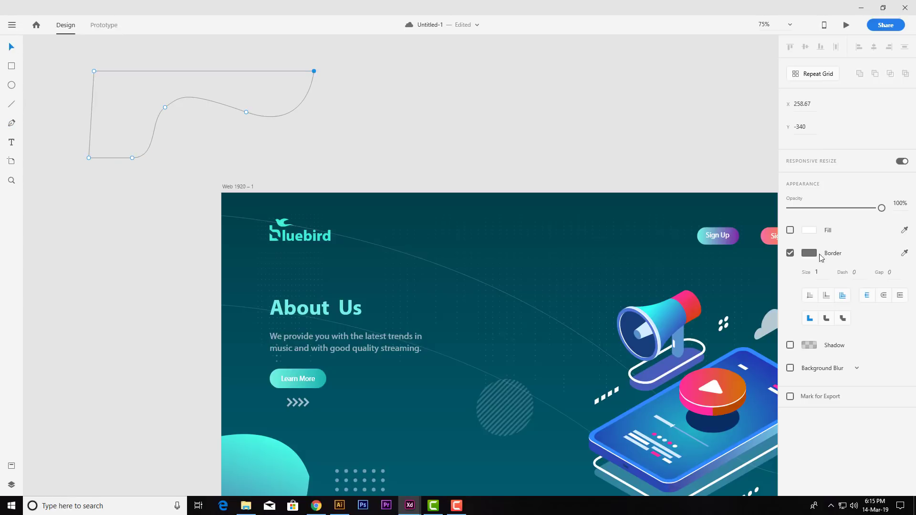
Step: Remove the new wavy shape's border and fill it with a linear gradient
{"action": "left_click", "coordinate": [789, 252]}
{"action": "left_click", "coordinate": [790, 230]}
{"action": "left_click", "coordinate": [808, 230]}
{"action": "left_click", "coordinate": [691, 154]}
{"action": "left_click", "coordinate": [687, 196]}
Step: Tilt the gradient so it starts below the wavy shape and ends above and slightly left of it
{"action": "left_click_drag", "start_coordinate": [202, 72], "coordinate": [255, 115]}
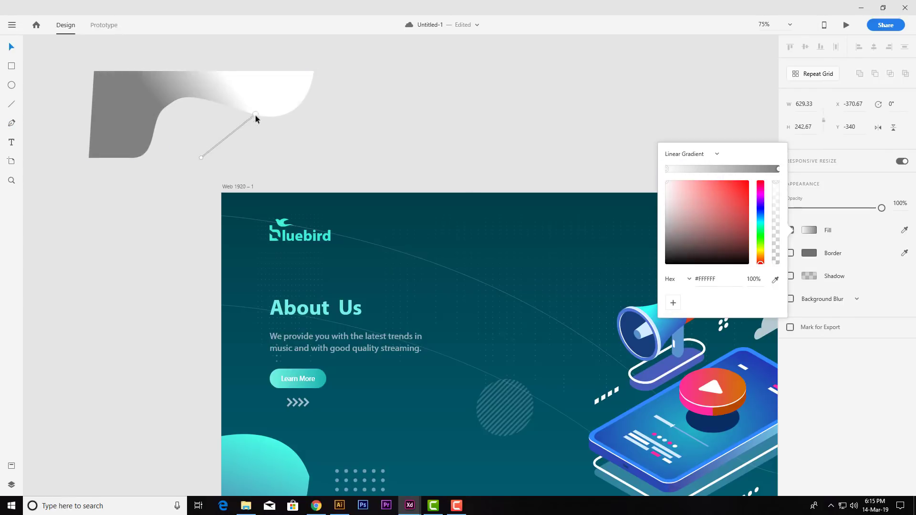
{"action": "left_click_drag", "start_coordinate": [200, 157], "coordinate": [251, 42]}
{"action": "left_click_drag", "start_coordinate": [251, 116], "coordinate": [280, 145]}
{"action": "left_click_drag", "start_coordinate": [252, 42], "coordinate": [173, 34]}
{"action": "left_click_drag", "start_coordinate": [280, 145], "coordinate": [212, 147]}
Step: Colour the wavy shape's gradient from #63FFDF at the lower end to violet at the upper end
{"action": "left_click", "coordinate": [760, 225]}
{"action": "left_click", "coordinate": [714, 183]}
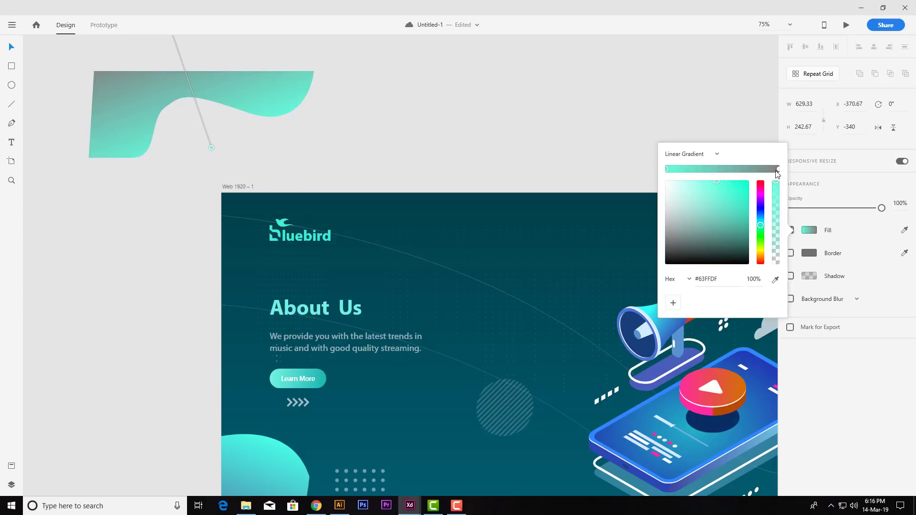
{"action": "left_click", "coordinate": [777, 170]}
{"action": "left_click", "coordinate": [760, 201]}
{"action": "left_click", "coordinate": [735, 213]}
Step: Move the wavy shape over the artboard's upper-left corner and shrink it to about 491 × 189
{"action": "left_click_drag", "start_coordinate": [235, 91], "coordinate": [325, 206]}
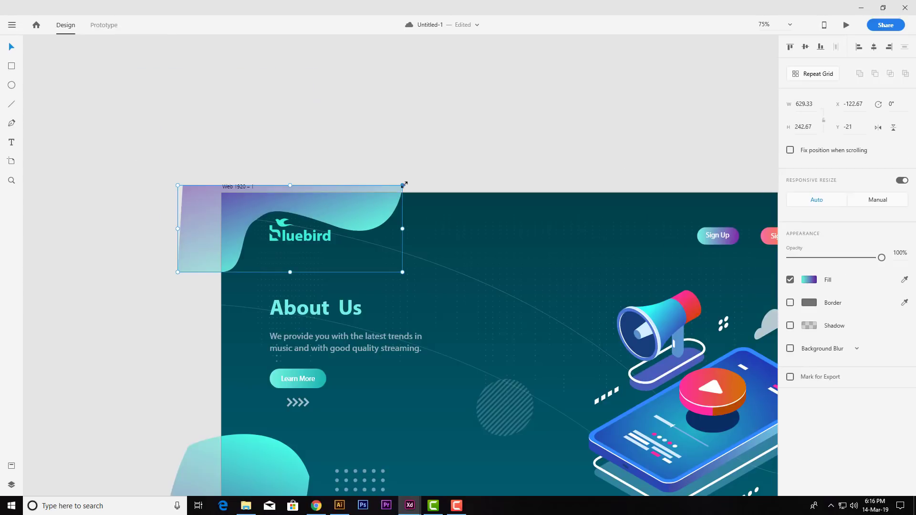
{"action": "left_click_drag", "start_coordinate": [403, 185], "coordinate": [339, 197]}
{"action": "left_click", "coordinate": [470, 164]}
{"action": "left_click_drag", "start_coordinate": [469, 174], "coordinate": [411, 103]}
{"action": "left_click", "coordinate": [287, 130]}
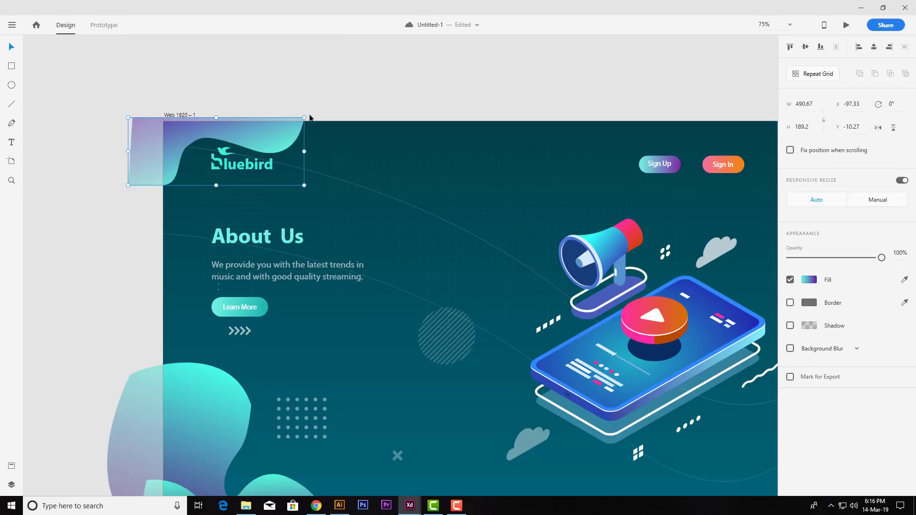
Step: Rotate the upper-left corner shape slightly counter-clockwise and shift it further into the corner above the logo
{"action": "left_click_drag", "start_coordinate": [310, 116], "coordinate": [284, 111]}
{"action": "left_click_drag", "start_coordinate": [303, 167], "coordinate": [265, 158]}
{"action": "left_click", "coordinate": [343, 85]}
Step: Draw a closed two-humped wave about 795 × 276 with the Pen tool below the artboard's lower-right corner
{"action": "left_click_drag", "start_coordinate": [505, 88], "coordinate": [327, 60]}
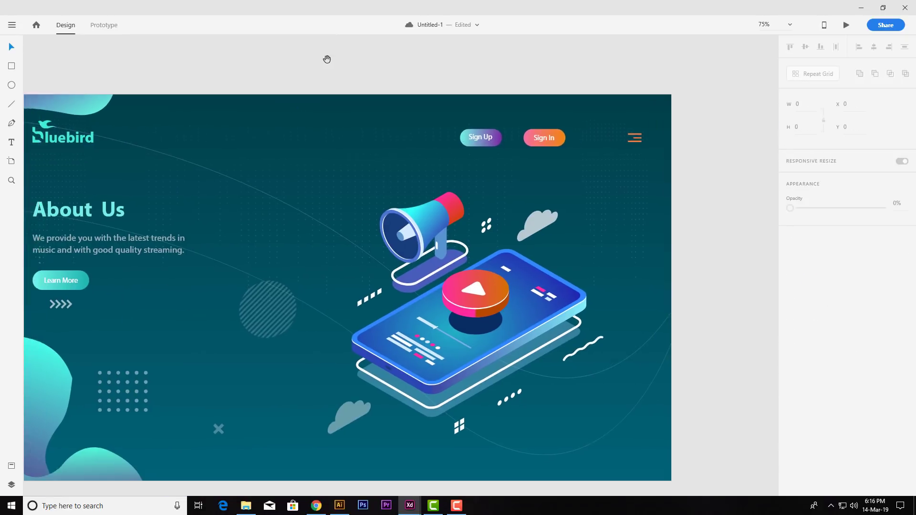
{"action": "left_click_drag", "start_coordinate": [535, 469], "coordinate": [473, 302]}
{"action": "left_click", "coordinate": [464, 462]}
{"action": "left_click_drag", "start_coordinate": [544, 418], "coordinate": [588, 432]}
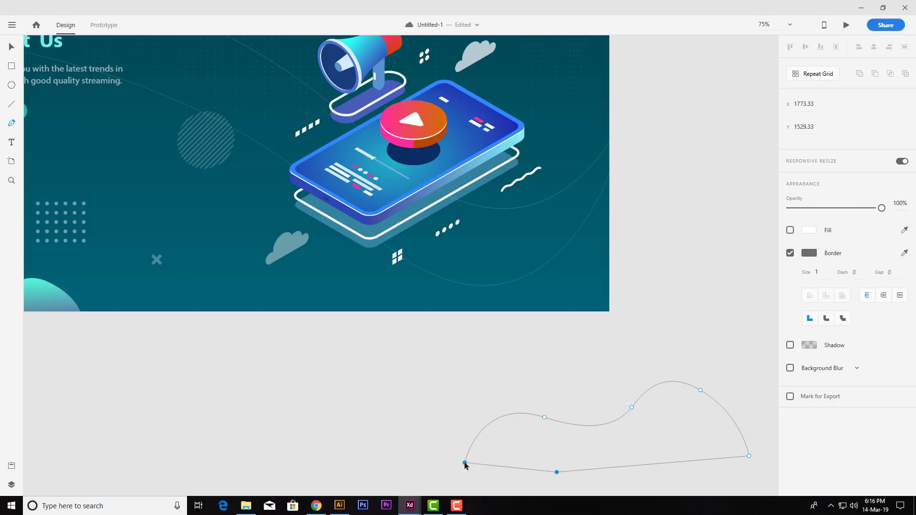
{"action": "left_click", "coordinate": [464, 463]}
Step: Remove the two-humped wave's border and fill it with a linear gradient
{"action": "left_click", "coordinate": [790, 254]}
{"action": "left_click", "coordinate": [790, 230]}
{"action": "left_click", "coordinate": [808, 230]}
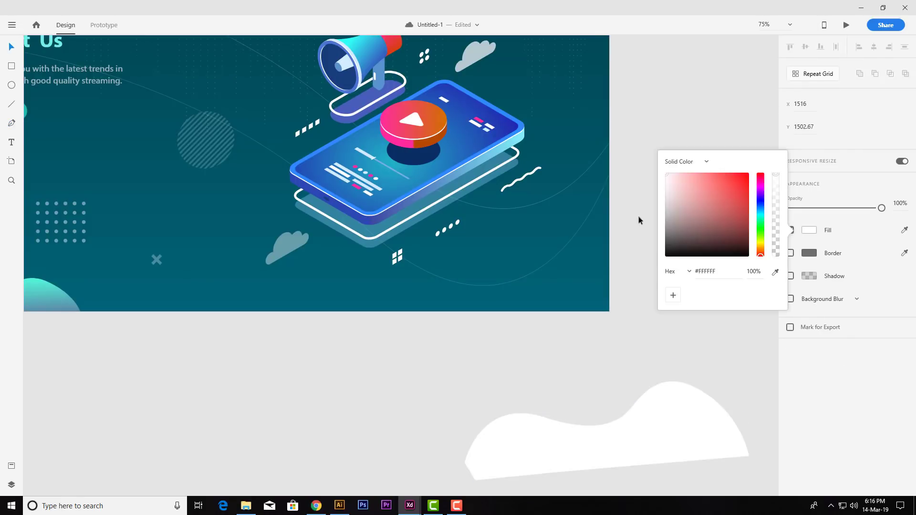
{"action": "left_click", "coordinate": [701, 162]}
{"action": "left_click", "coordinate": [690, 182]}
Step: Colour the two-humped wave's gradient from #61FFEA at the top to purple at the bottom
{"action": "left_click", "coordinate": [760, 224]}
{"action": "left_click", "coordinate": [716, 182]}
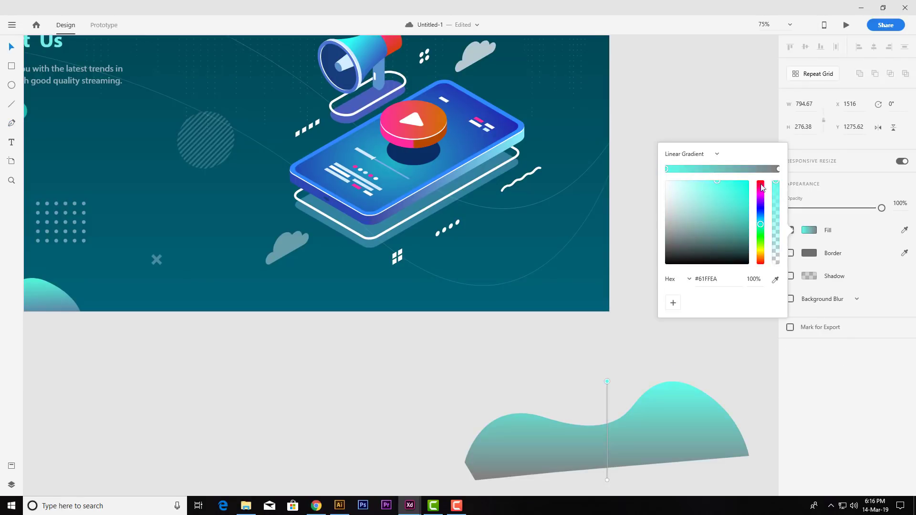
{"action": "left_click", "coordinate": [779, 169]}
{"action": "left_click", "coordinate": [738, 210]}
{"action": "left_click_drag", "start_coordinate": [760, 213], "coordinate": [760, 199]}
{"action": "left_click", "coordinate": [737, 204]}
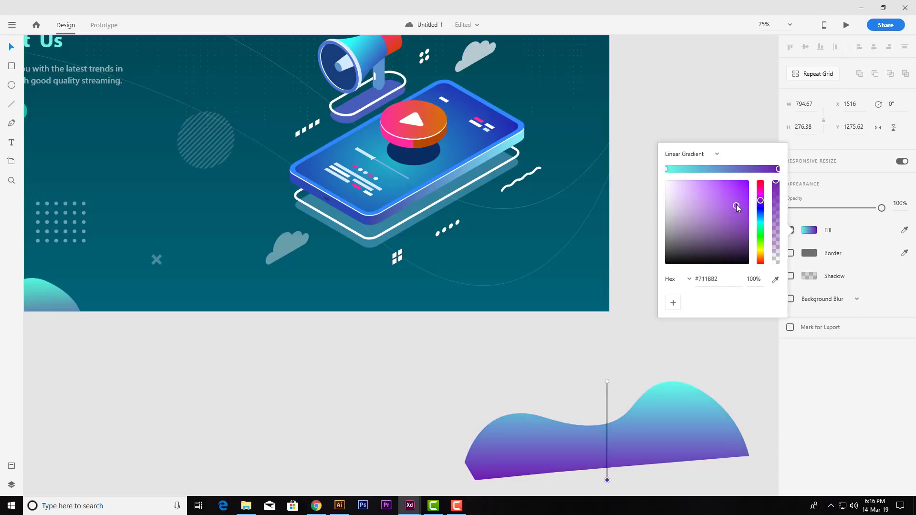
Step: Tilt the two-humped wave's gradient slightly by shifting its start and end points down and to the left
{"action": "left_click", "coordinate": [660, 419]}
{"action": "left_click", "coordinate": [808, 230]}
{"action": "left_click_drag", "start_coordinate": [606, 382], "coordinate": [578, 403]}
{"action": "left_click_drag", "start_coordinate": [607, 480], "coordinate": [591, 493]}
{"action": "left_click", "coordinate": [604, 376]}
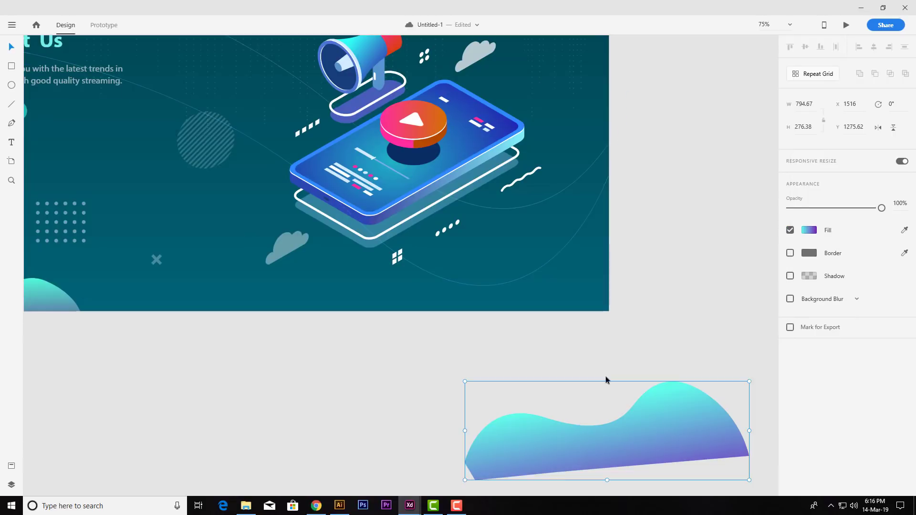
Step: Move the two-humped wave over the artboard's lower-right corner and shrink it to about 495 × 172
{"action": "left_click_drag", "start_coordinate": [653, 422], "coordinate": [593, 291]}
{"action": "left_click_drag", "start_coordinate": [689, 249], "coordinate": [629, 288]}
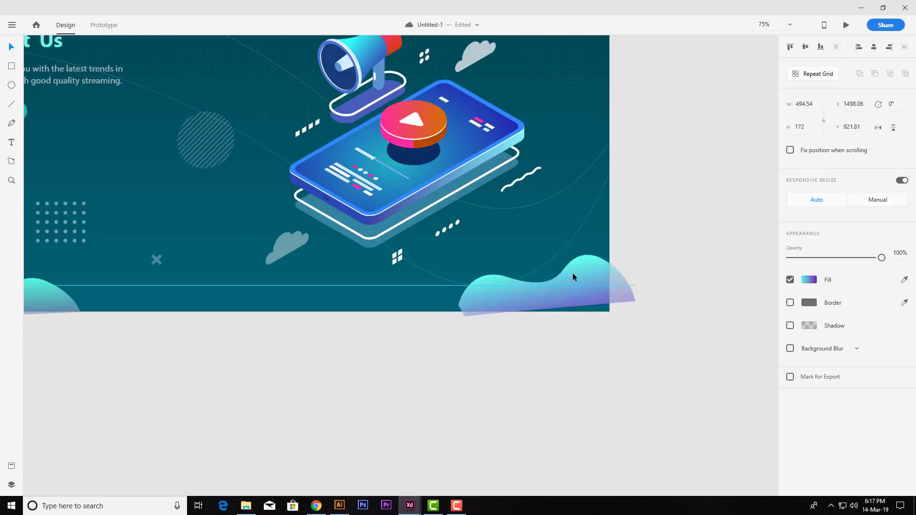
{"action": "left_click_drag", "start_coordinate": [563, 288], "coordinate": [559, 282]}
{"action": "left_click", "coordinate": [633, 403]}
Step: Draw a closed rounded blob about 731 × 565 with a tall upper hump beside the lower-right corner, using the Pen tool
{"action": "left_click_drag", "start_coordinate": [633, 404], "coordinate": [599, 403]}
{"action": "key", "text": "p"}
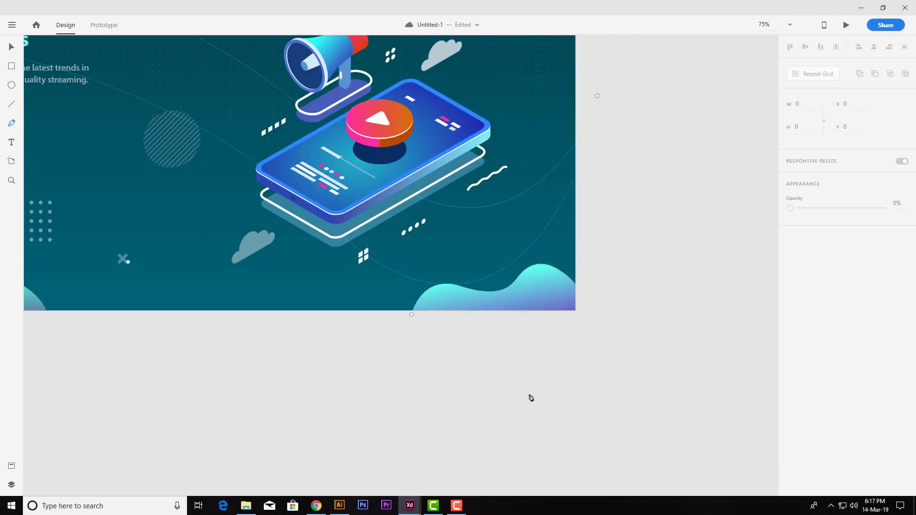
{"action": "scroll", "coordinate": [529, 399], "scroll_direction": "down", "scroll_amount": 1}
{"action": "left_click", "coordinate": [497, 401]}
{"action": "left_click_drag", "start_coordinate": [532, 347], "coordinate": [579, 343]}
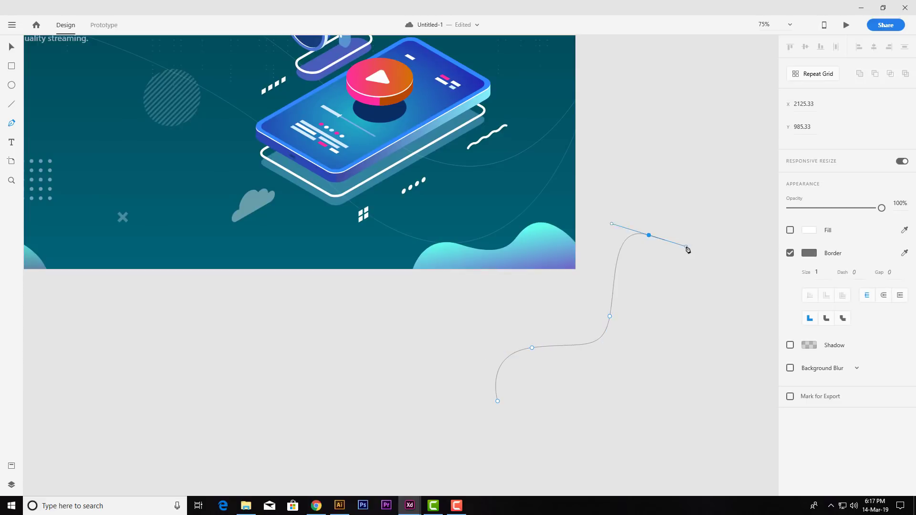
{"action": "left_click_drag", "start_coordinate": [687, 249], "coordinate": [682, 231]}
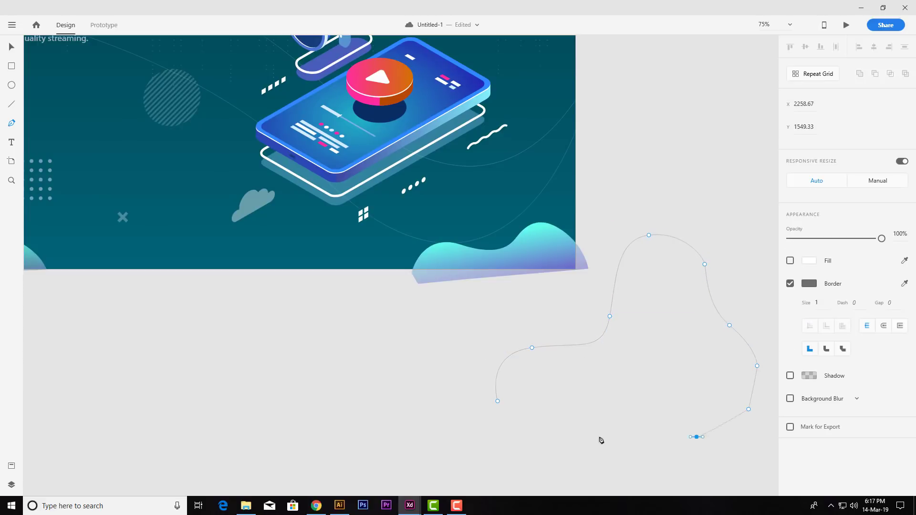
{"action": "left_click", "coordinate": [558, 437]}
{"action": "left_click", "coordinate": [497, 401]}
{"action": "key", "text": "v"}
Step: Remove the new tall-humped blob's border and fill it with a linear gradient
{"action": "left_click", "coordinate": [790, 284]}
{"action": "left_click", "coordinate": [790, 261]}
{"action": "left_click", "coordinate": [808, 260]}
{"action": "left_click", "coordinate": [703, 192]}
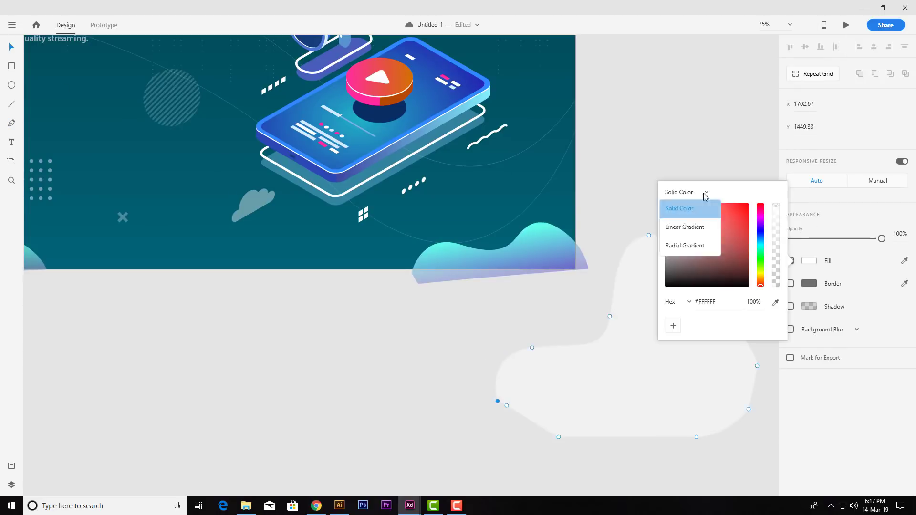
{"action": "left_click", "coordinate": [689, 227]}
Step: Colour the tall-humped blob's gradient from turquoise #46FFCD at the top to dark purple at the bottom
{"action": "left_click", "coordinate": [668, 199]}
{"action": "left_click", "coordinate": [726, 222]}
{"action": "left_click", "coordinate": [760, 257]}
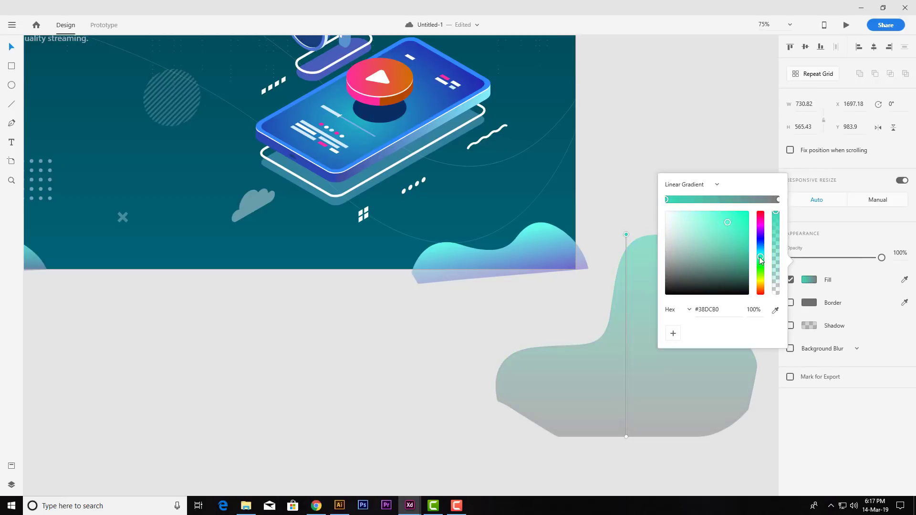
{"action": "left_click", "coordinate": [779, 200]}
{"action": "left_click_drag", "start_coordinate": [760, 256], "coordinate": [760, 229]}
{"action": "left_click_drag", "start_coordinate": [739, 237], "coordinate": [760, 233]}
Step: Shrink the tall-humped blob to about 347 × 269 and place it over the wave at the artboard's lower-right corner
{"action": "left_click_drag", "start_coordinate": [619, 354], "coordinate": [570, 319]}
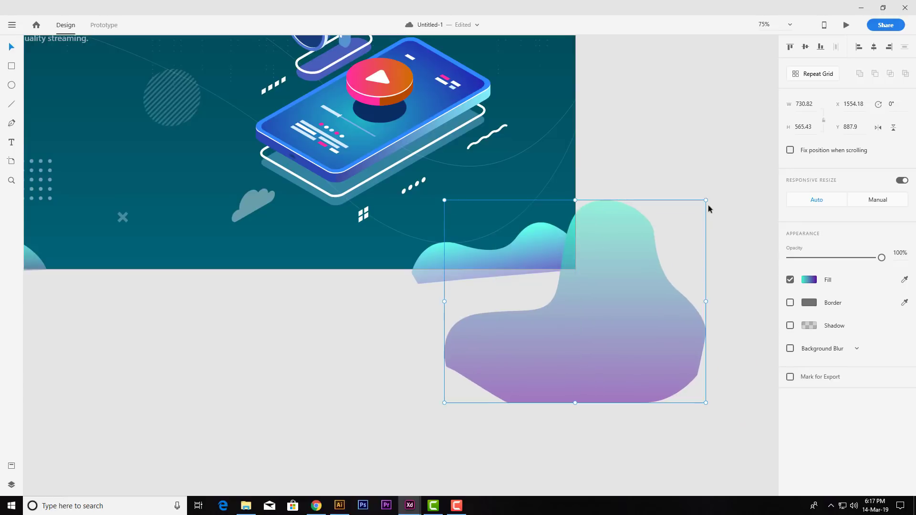
{"action": "left_click_drag", "start_coordinate": [707, 201], "coordinate": [666, 231]}
{"action": "left_click_drag", "start_coordinate": [626, 329], "coordinate": [595, 278]}
{"action": "left_click_drag", "start_coordinate": [636, 178], "coordinate": [606, 200]}
{"action": "left_click_drag", "start_coordinate": [591, 258], "coordinate": [570, 258]}
Step: Stretch the lower-right wave to about 204 high, shift it left, and move the blob right towards the artboard's edge
{"action": "left_click_drag", "start_coordinate": [448, 256], "coordinate": [447, 251]}
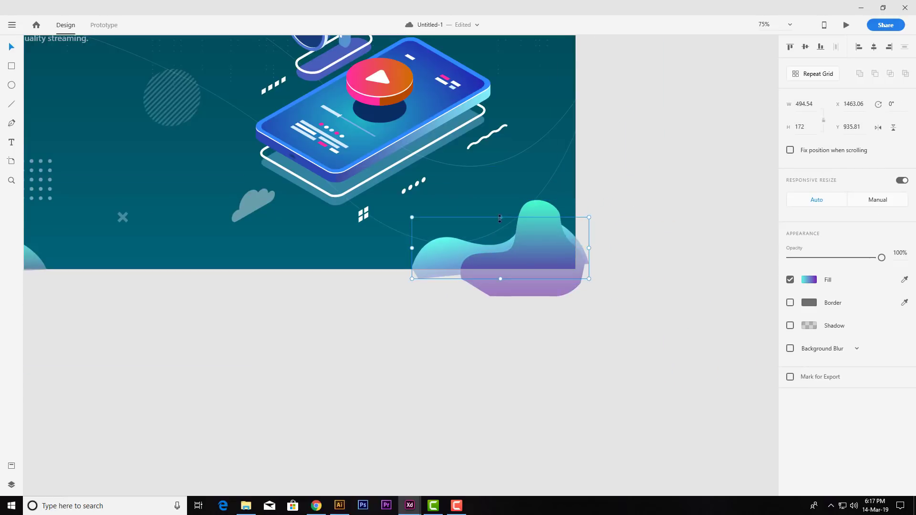
{"action": "left_click_drag", "start_coordinate": [499, 217], "coordinate": [499, 205]}
{"action": "left_click_drag", "start_coordinate": [461, 250], "coordinate": [454, 253]}
{"action": "left_click_drag", "start_coordinate": [531, 250], "coordinate": [545, 250]}
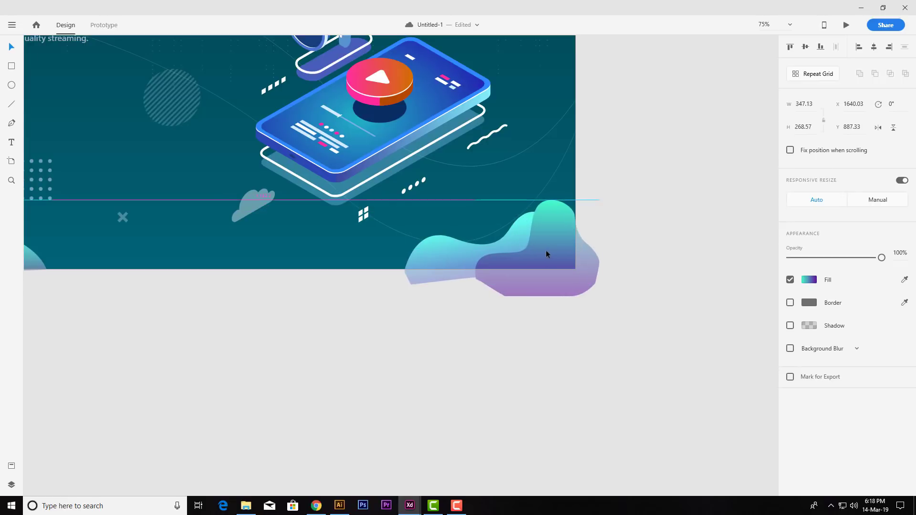
Step: Adjust the lower-right wave's gradient line so it runs steeply from its middle valley down to the right
{"action": "left_click", "coordinate": [512, 236]}
{"action": "left_click", "coordinate": [809, 279]}
{"action": "left_click_drag", "start_coordinate": [486, 311], "coordinate": [531, 293]}
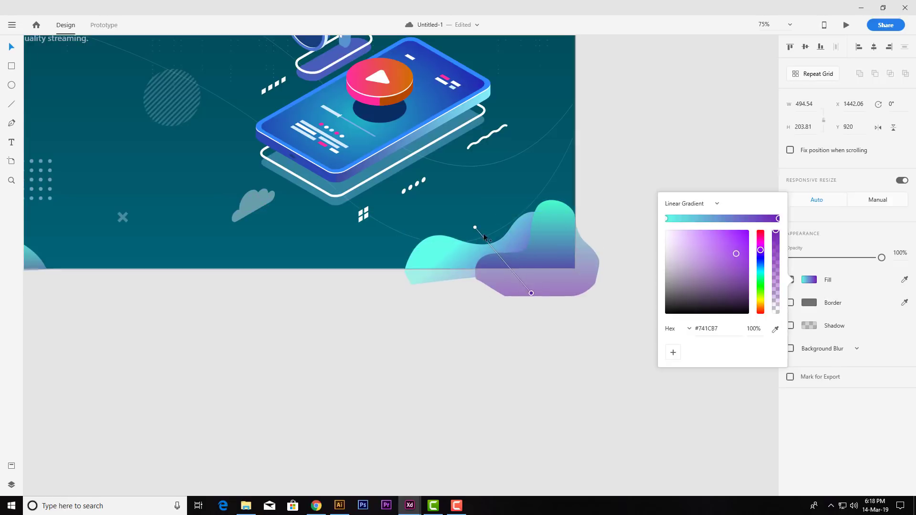
{"action": "left_click_drag", "start_coordinate": [477, 227], "coordinate": [510, 222]}
{"action": "left_click", "coordinate": [554, 364]}
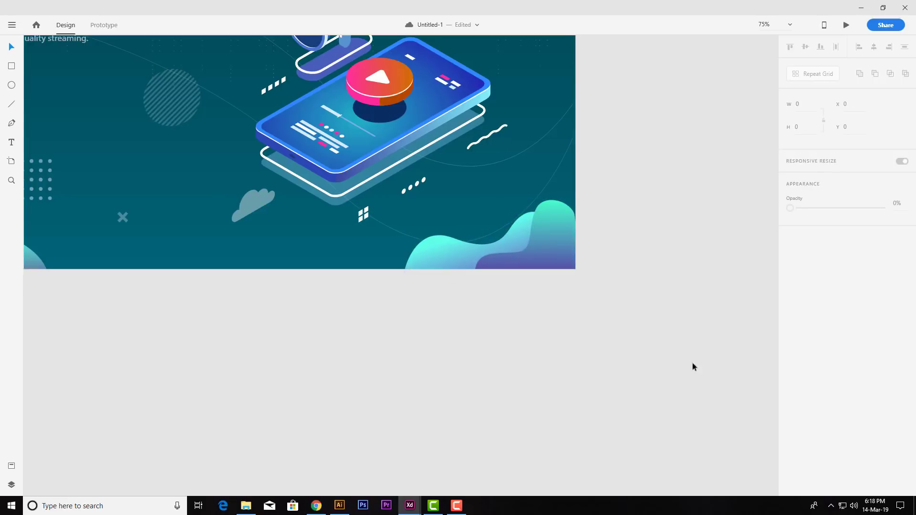
Step: Angle the lower-right blob's gradient diagonally, moving its end point beyond the shape's lower right and its start point slightly down
{"action": "left_click", "coordinate": [543, 255]}
{"action": "left_click", "coordinate": [809, 280]}
{"action": "left_click", "coordinate": [538, 295]}
{"action": "left_click_drag", "start_coordinate": [538, 295], "coordinate": [601, 314]}
{"action": "left_click_drag", "start_coordinate": [538, 201], "coordinate": [536, 210]}
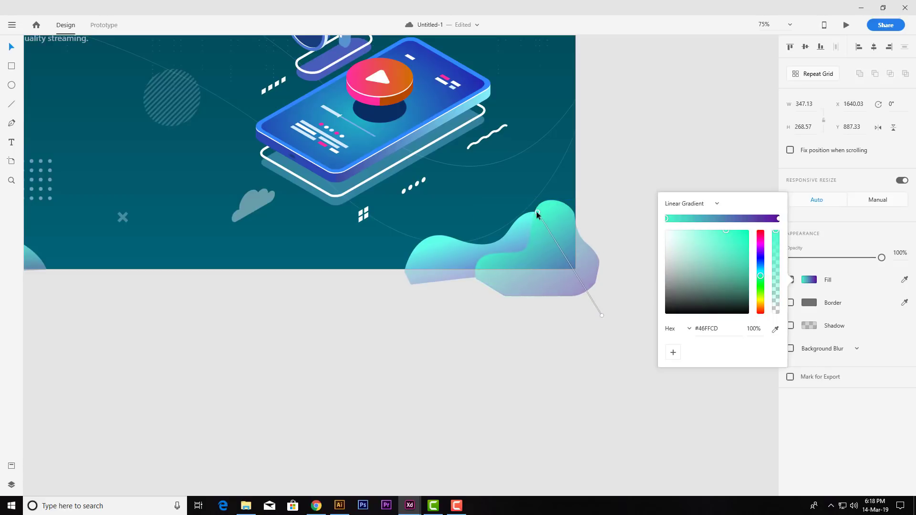
{"action": "left_click", "coordinate": [13, 48]}
{"action": "left_click", "coordinate": [322, 324]}
Step: Move the two thin decorative curves lower on the artboard, clear of the upper-left corner shape
{"action": "left_click_drag", "start_coordinate": [323, 324], "coordinate": [450, 436]}
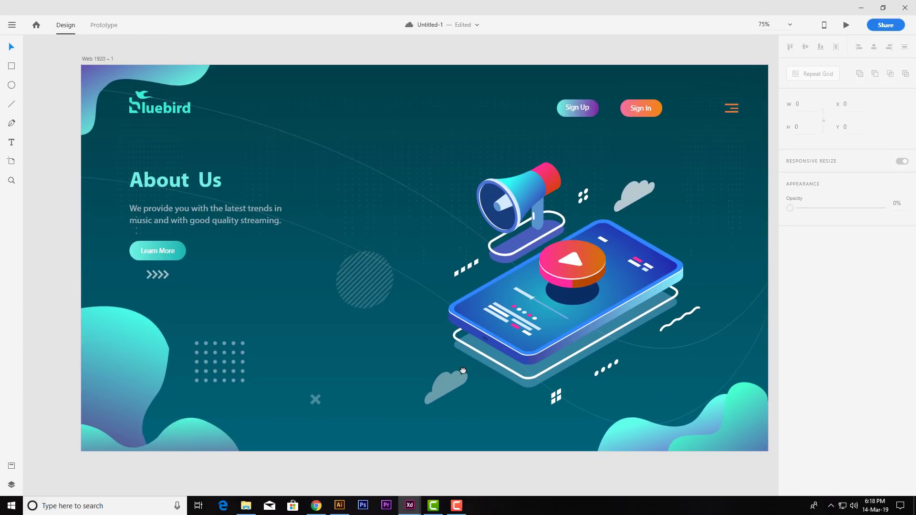
{"action": "left_click", "coordinate": [216, 216]}
{"action": "left_click_drag", "start_coordinate": [68, 177], "coordinate": [65, 270]}
{"action": "left_click", "coordinate": [238, 119]}
{"action": "left_click_drag", "start_coordinate": [43, 87], "coordinate": [62, 142]}
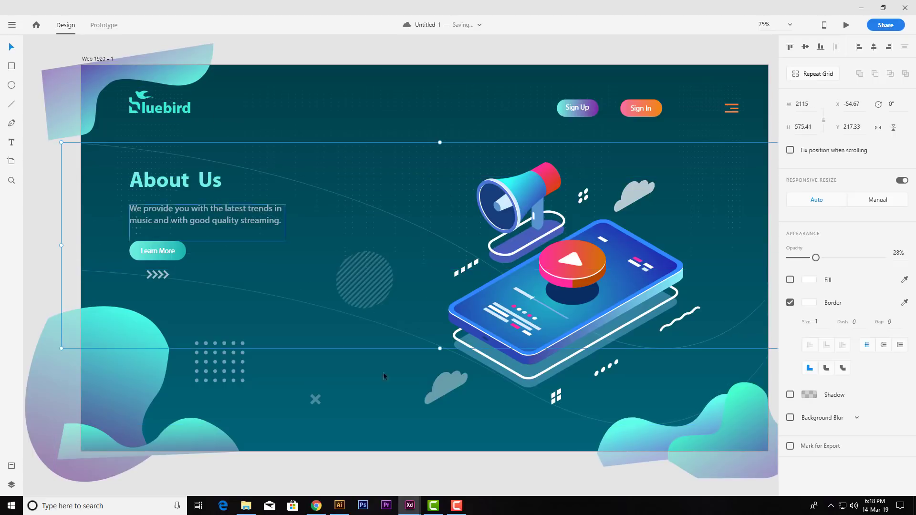
Step: Fill the bars of the header's menu icon with white
{"action": "left_click", "coordinate": [497, 479]}
{"action": "left_click_drag", "start_coordinate": [498, 480], "coordinate": [467, 478]}
{"action": "left_click", "coordinate": [704, 105]}
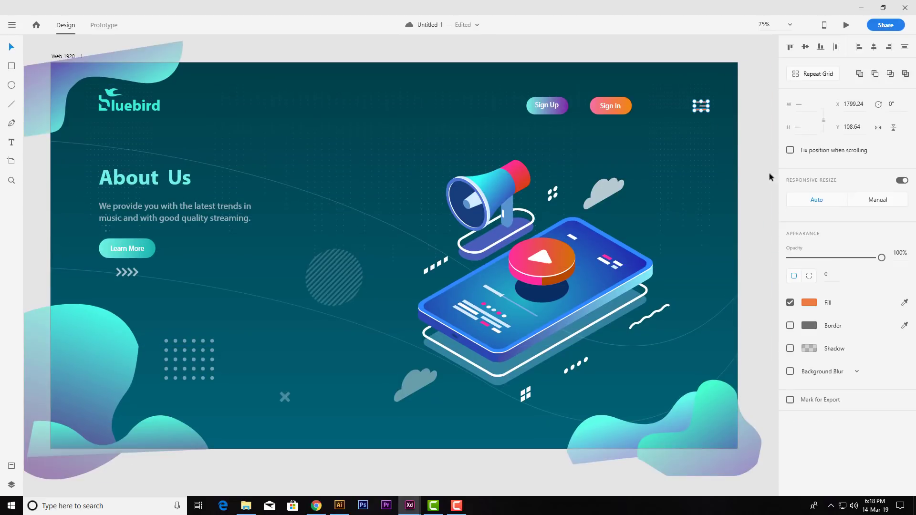
{"action": "left_click", "coordinate": [770, 210]}
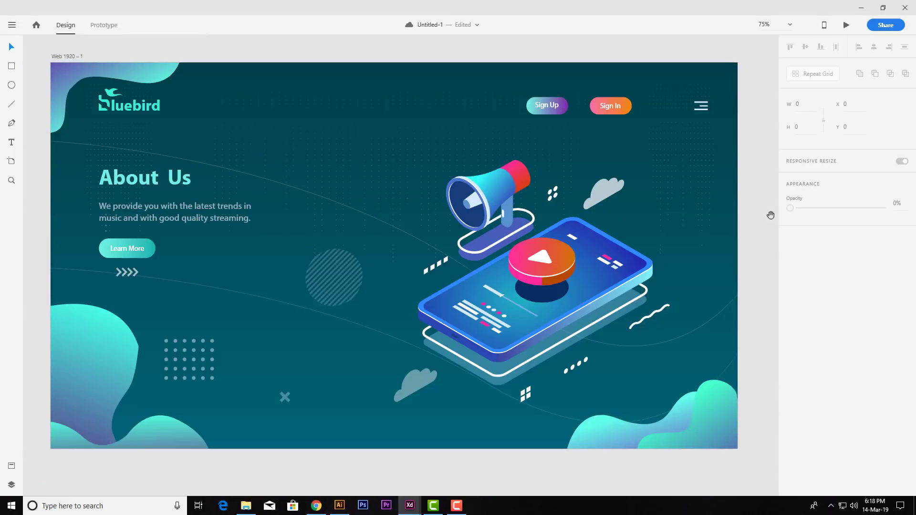
Step: Nudge the header's Sign Up label down by one pixel to line it up with the Sign In label
{"action": "double_click", "coordinate": [551, 108]}
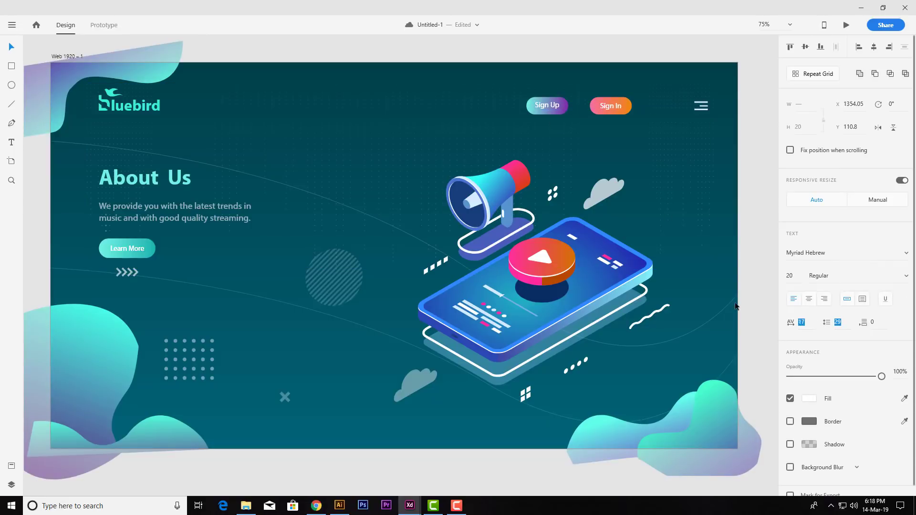
{"action": "key", "text": "Down"}
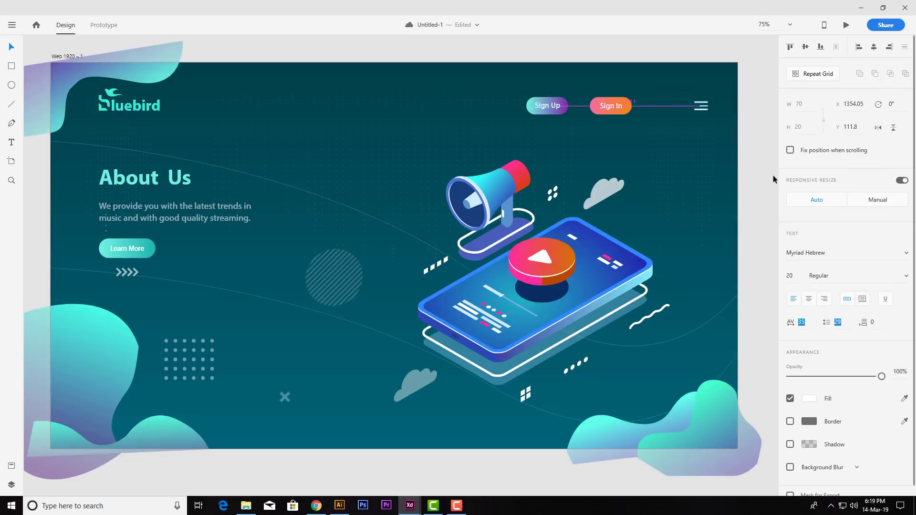
Step: Recolour the word Us in the About Us heading white by sampling the white decorative dots beside the megaphone
{"action": "double_click", "coordinate": [187, 184]}
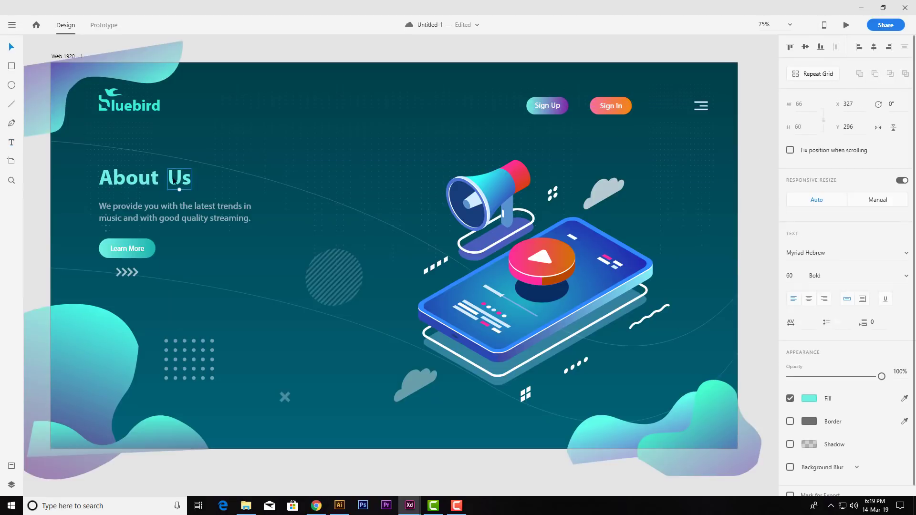
{"action": "left_click", "coordinate": [11, 47]}
{"action": "left_click", "coordinate": [904, 399]}
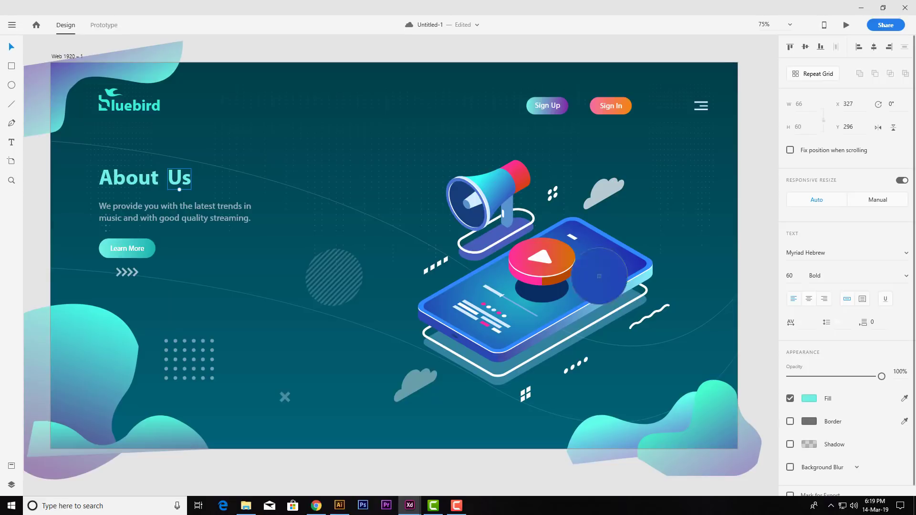
{"action": "left_click", "coordinate": [479, 203]}
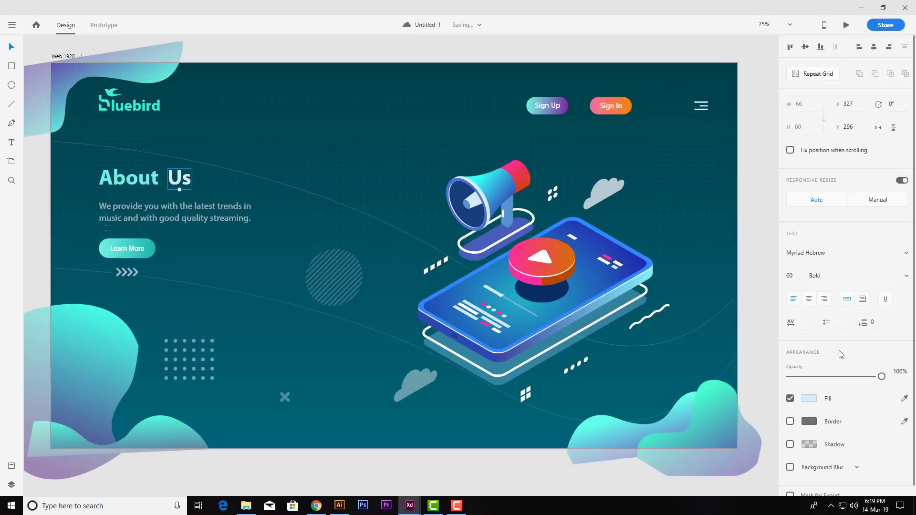
{"action": "left_click", "coordinate": [903, 399]}
{"action": "left_click", "coordinate": [554, 190]}
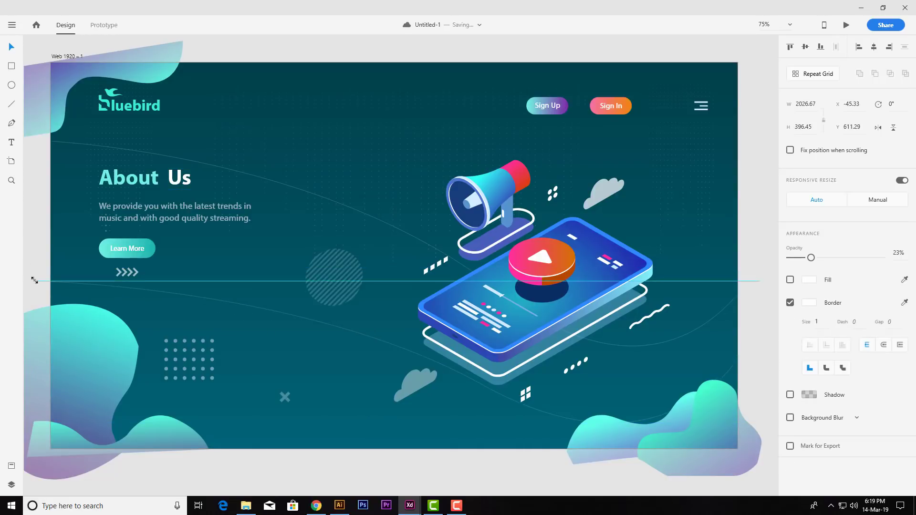
{"action": "left_click", "coordinate": [760, 215]}
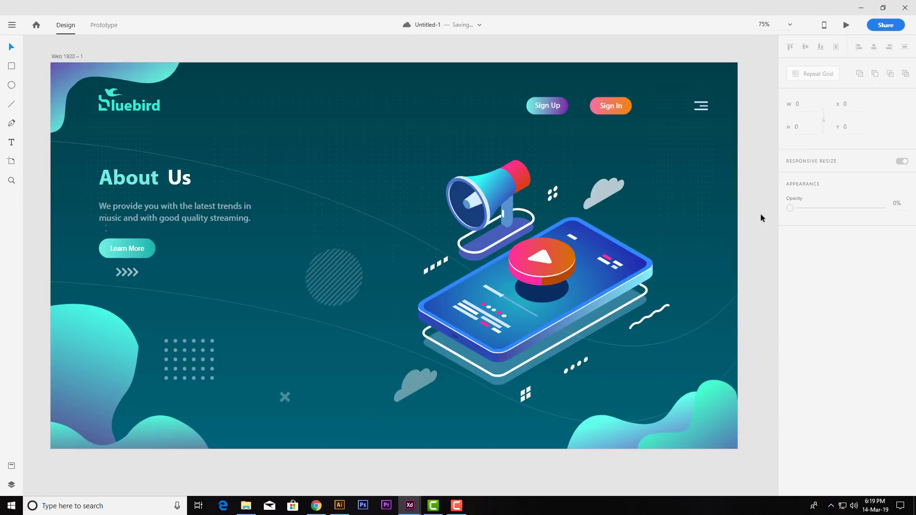
Step: Widen the header's Sign Up and Sign In buttons to the same width
{"action": "left_click", "coordinate": [563, 110]}
{"action": "left_click_drag", "start_coordinate": [568, 106], "coordinate": [576, 106]}
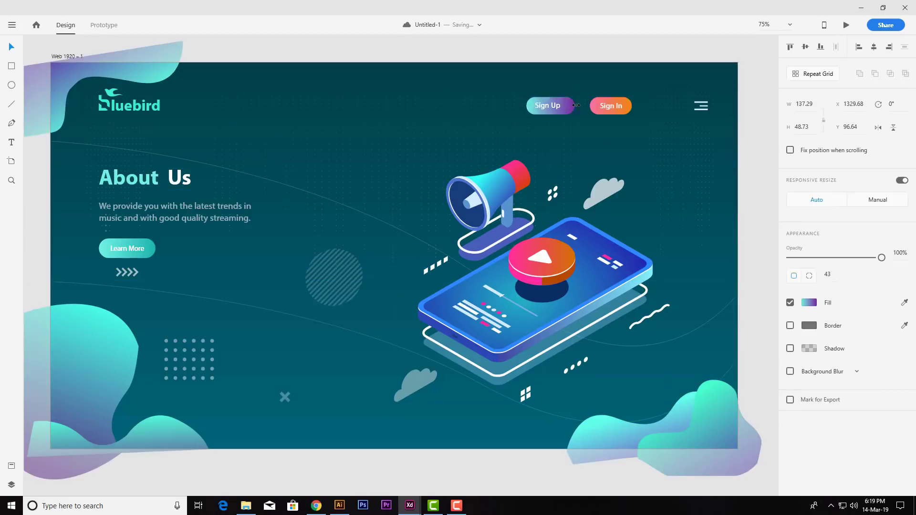
{"action": "left_click", "coordinate": [626, 108]}
{"action": "left_click_drag", "start_coordinate": [640, 105], "coordinate": [642, 105]}
{"action": "left_click", "coordinate": [569, 108]}
{"action": "mouse_move", "coordinate": [575, 106]}
{"action": "left_mouse_down"}
{"action": "mouse_move", "coordinate": [554, 106]}
{"action": "mouse_move", "coordinate": [640, 135]}
{"action": "mouse_move", "coordinate": [571, 114]}
{"action": "left_mouse_up"}
{"action": "left_click", "coordinate": [612, 132]}
Step: Move and enlarge the dot grid so it overlaps the edge of the lower-left wave shape, and bring it to the front
{"action": "left_click_drag", "start_coordinate": [335, 152], "coordinate": [355, 154]}
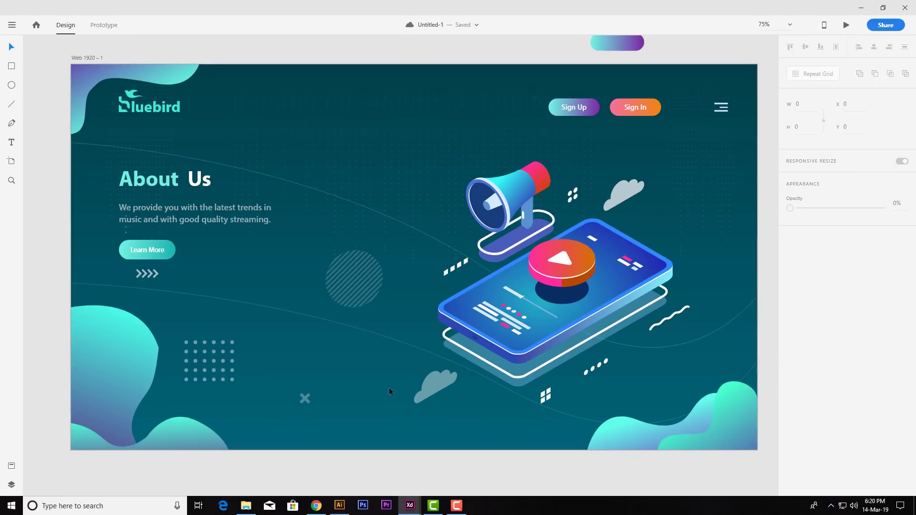
{"action": "left_click_drag", "start_coordinate": [232, 357], "coordinate": [208, 340]}
{"action": "right_click", "coordinate": [166, 378]}
{"action": "mouse_move", "coordinate": [216, 322]}
{"action": "left_click", "coordinate": [325, 320]}
{"action": "left_click", "coordinate": [301, 482]}
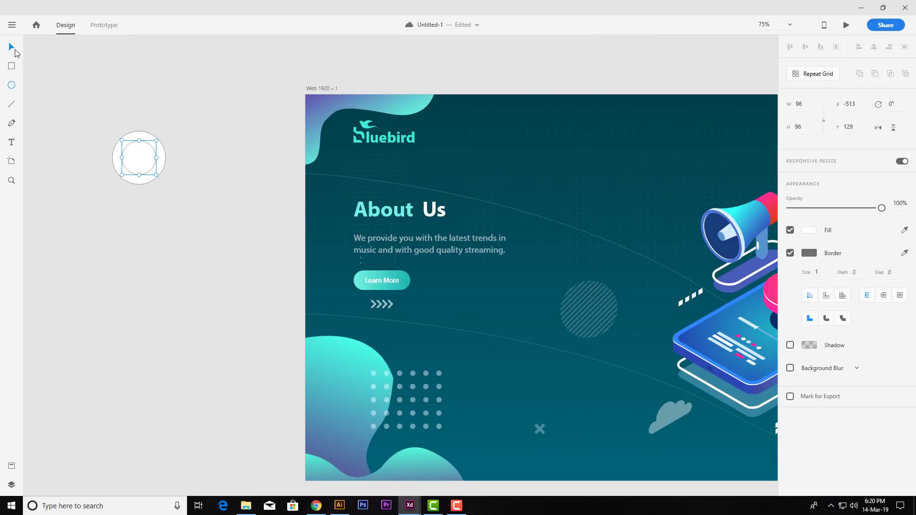
Step: Turn the two concentric circles beside the artboard into a borderless ring by subtracting the inner one, with 22% opacity
{"action": "left_click_drag", "start_coordinate": [87, 114], "coordinate": [200, 227]}
{"action": "left_click", "coordinate": [789, 253]}
{"action": "left_click_drag", "start_coordinate": [204, 100], "coordinate": [115, 220]}
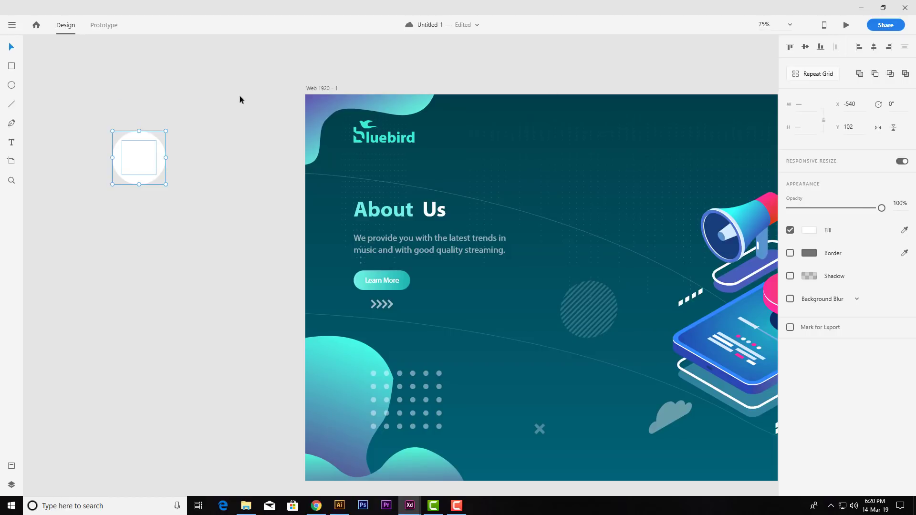
{"action": "right_click", "coordinate": [145, 152]}
{"action": "mouse_move", "coordinate": [203, 388]}
{"action": "left_click", "coordinate": [305, 405]}
{"action": "left_click_drag", "start_coordinate": [882, 208], "coordinate": [810, 209]}
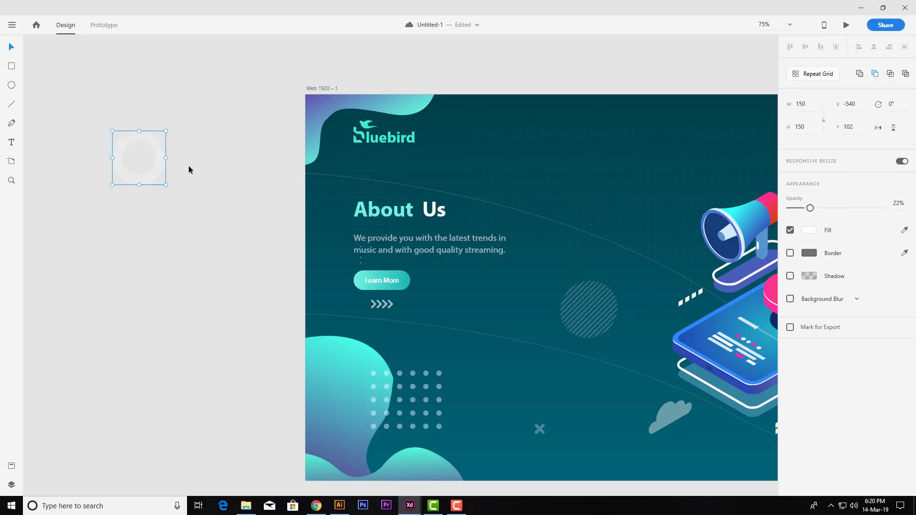
Step: Place the ring at a small size on the artboard between the chevrons below Learn More and the hatched circle
{"action": "left_click_drag", "start_coordinate": [163, 181], "coordinate": [485, 315]}
{"action": "left_click_drag", "start_coordinate": [528, 386], "coordinate": [286, 362]}
{"action": "left_click", "coordinate": [764, 172]}
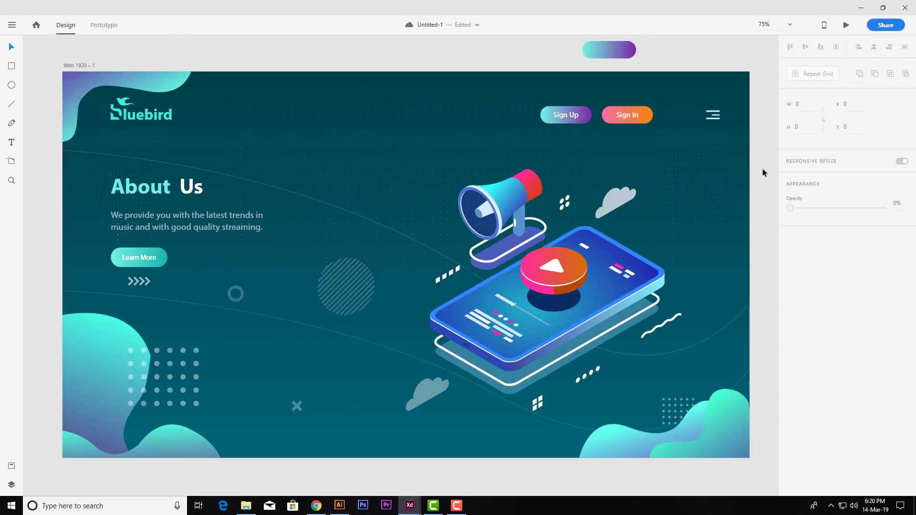
Step: Duplicate the faint X mark and place the copy above and slightly left of the megaphone
{"action": "left_click", "coordinate": [298, 406]}
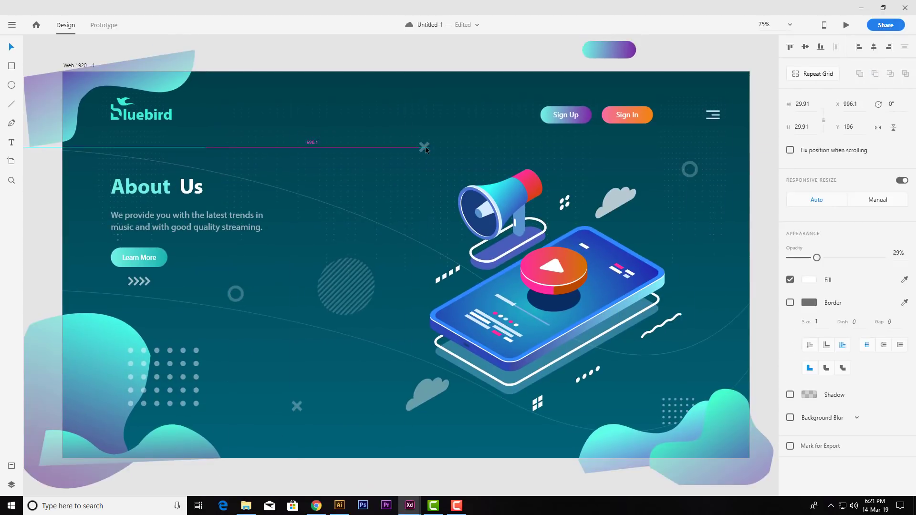
{"action": "left_click_drag", "start_coordinate": [425, 150], "coordinate": [425, 150]}
{"action": "left_click", "coordinate": [60, 233]}
{"action": "key", "text": "ctrl+z"}
{"action": "left_click_drag", "start_coordinate": [297, 407], "coordinate": [433, 160]}
{"action": "left_click", "coordinate": [43, 224]}
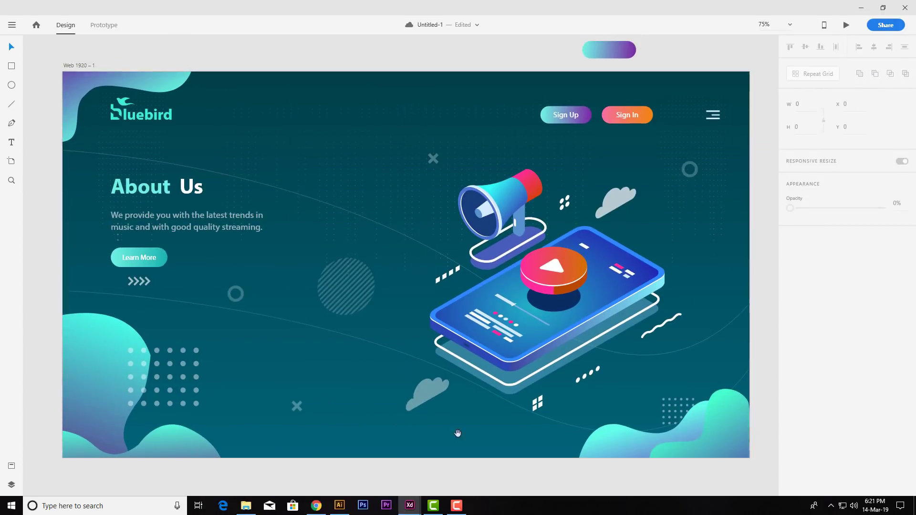
{"action": "scroll", "coordinate": [728, 362], "scroll_direction": "up", "scroll_amount": 1}
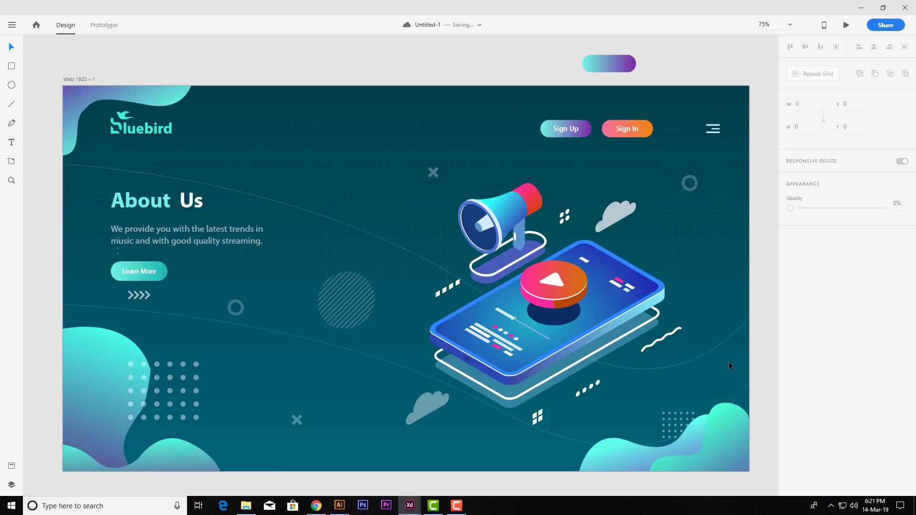